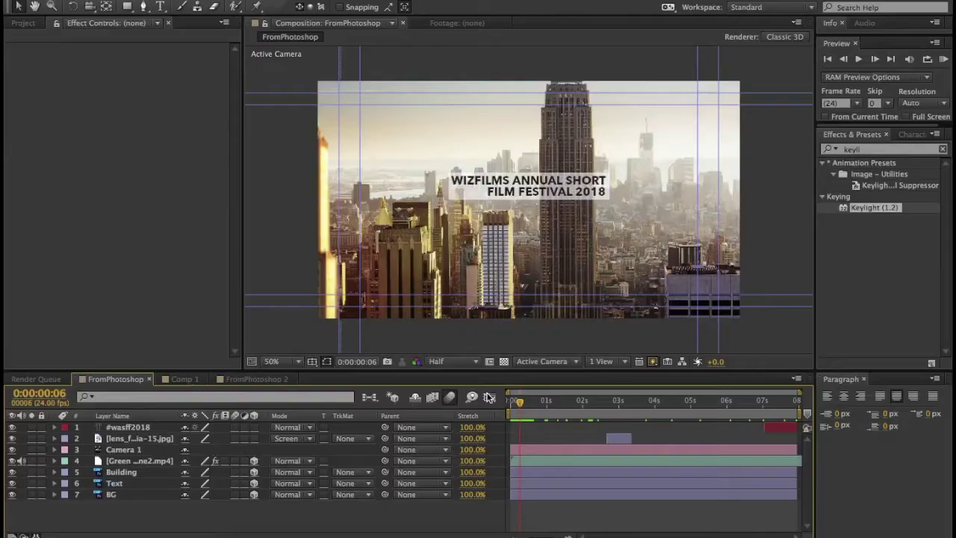
# Preview the FromPhotoshop composition from frame one with numpad 0
pyautogui.press('KP_0')
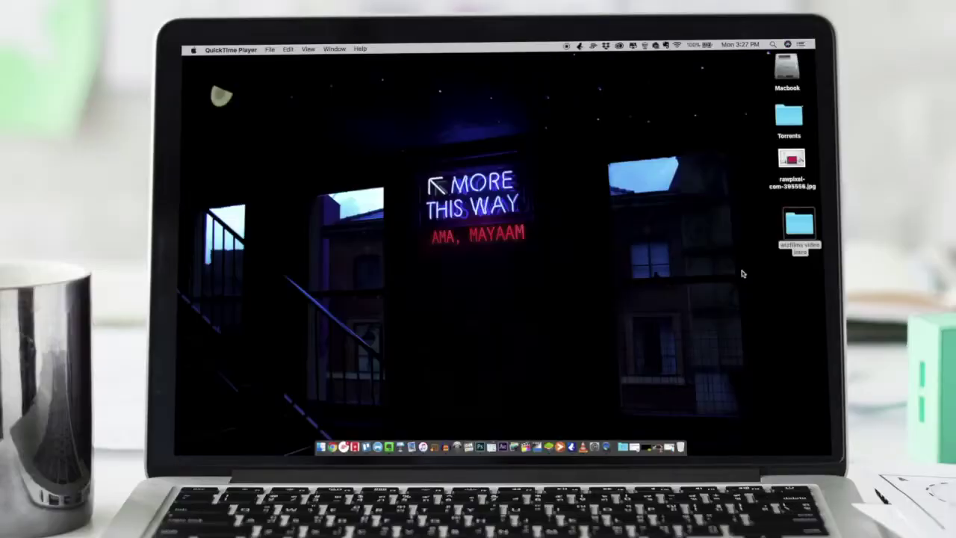
# Quick Look both Empire State JPGs in wizfilms video intro, then close the folder and switch to Photoshop
pyautogui.doubleClick(793, 226)
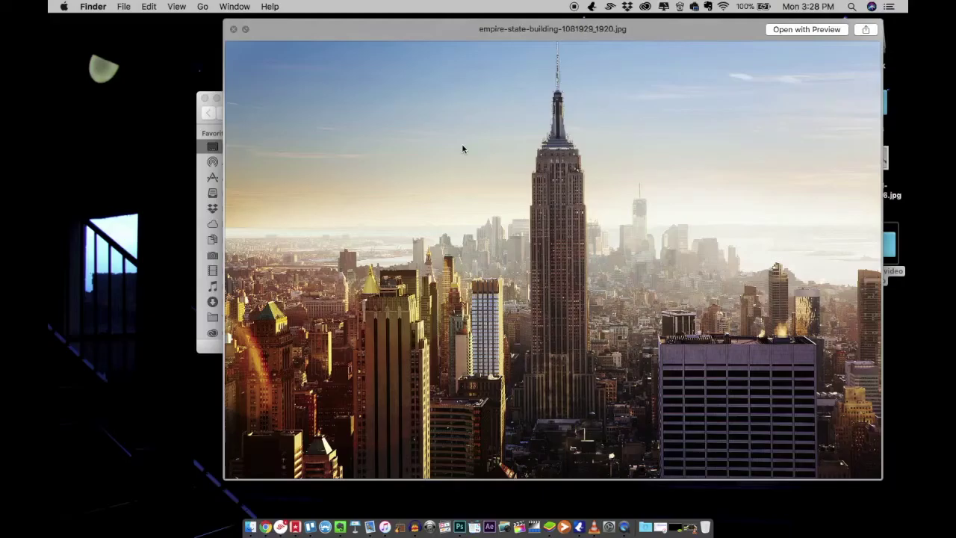
pyautogui.press('Down')
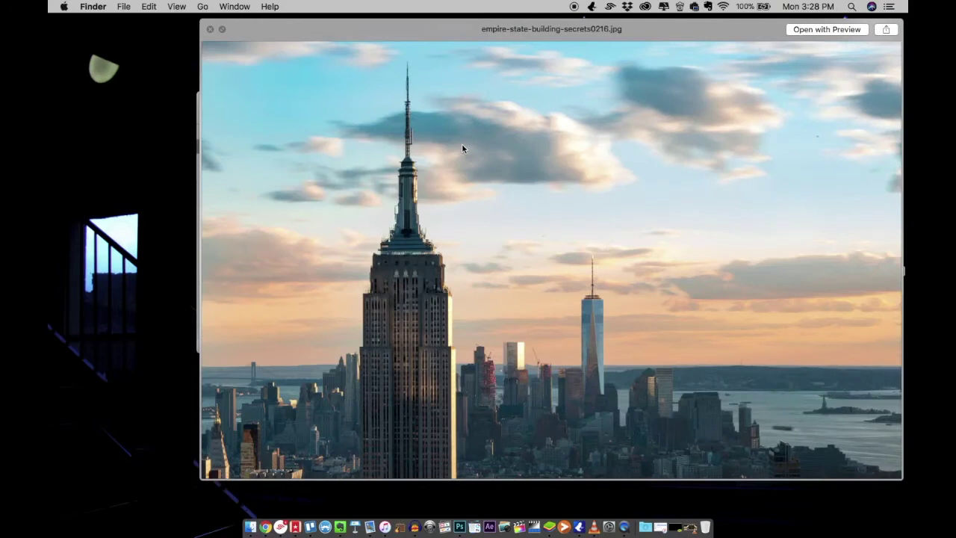
pyautogui.press('space')
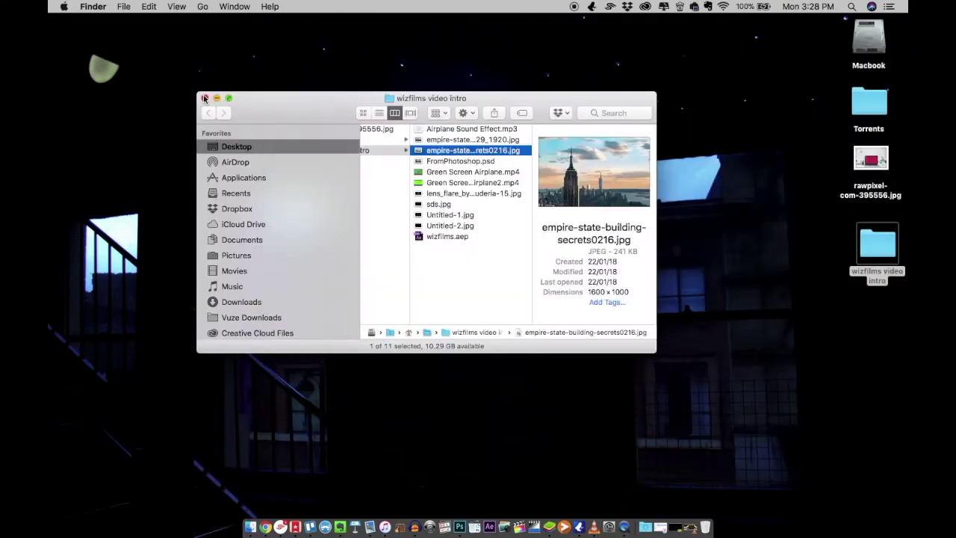
pyautogui.click(203, 98)
pyautogui.click(460, 527)
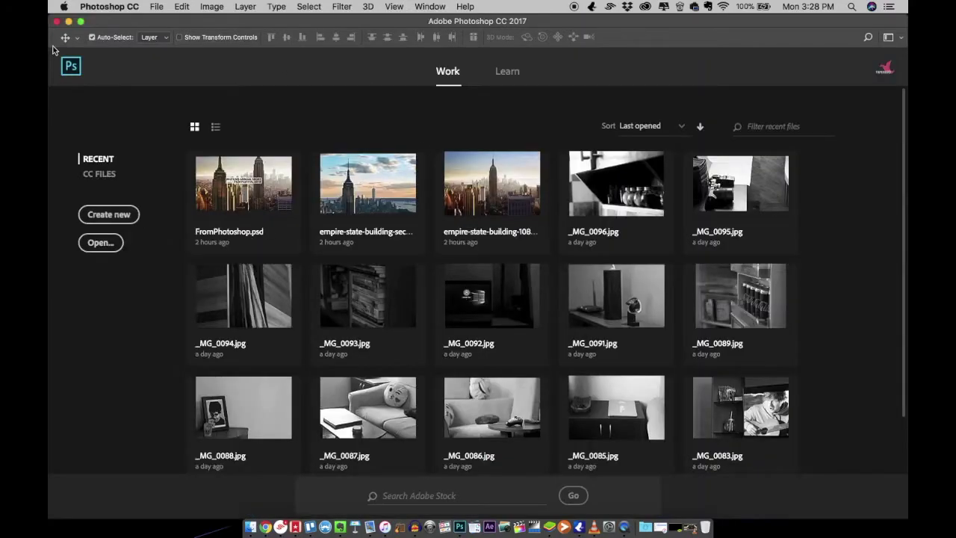
# Create a new blank 1280×720 HDV/HDTV 720p document
pyautogui.click(109, 213)
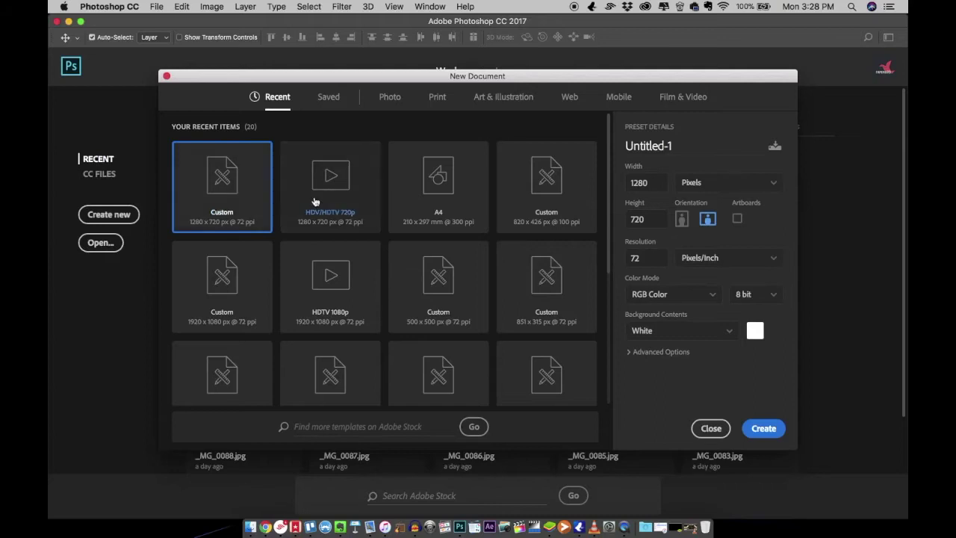
pyautogui.click(337, 196)
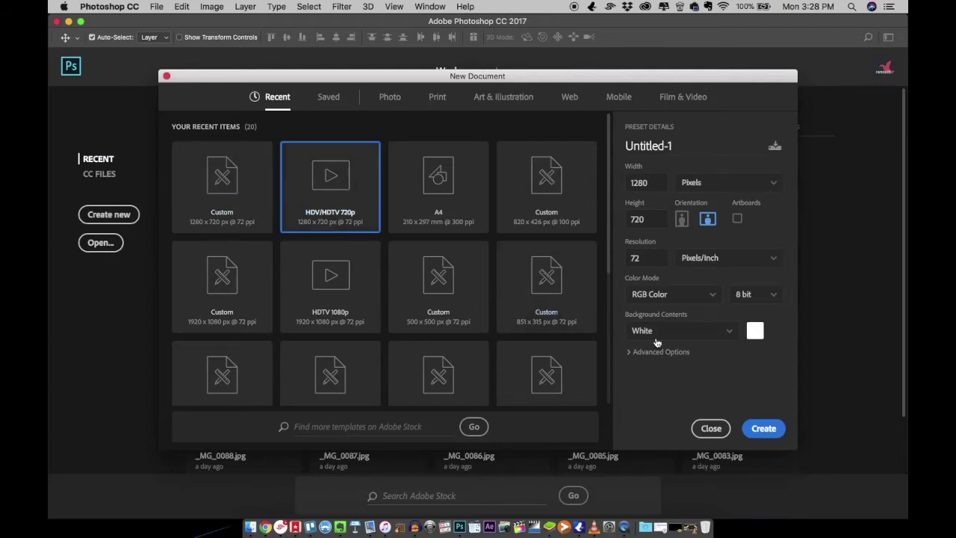
pyautogui.click(762, 429)
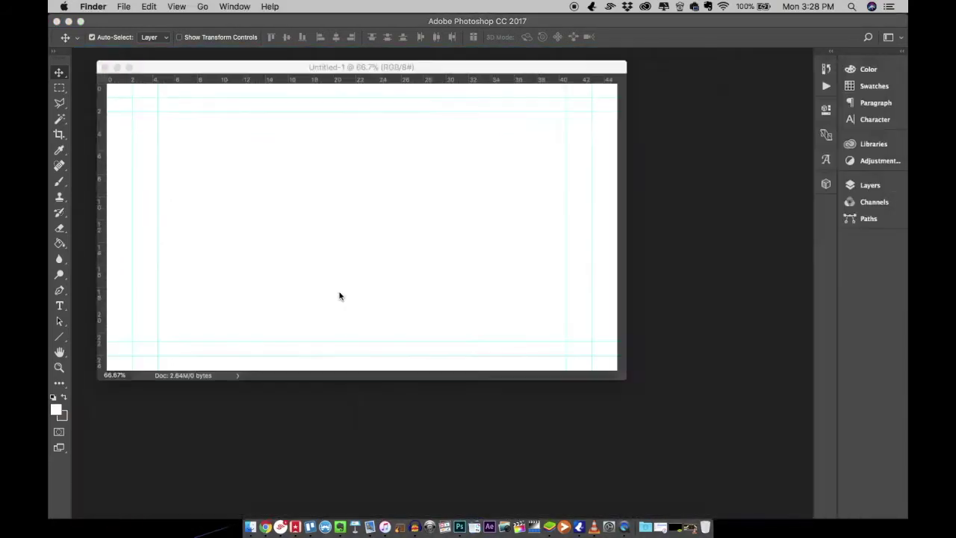
# Open both Empire State photos from the wizfilms video intro folder in Photoshop
pyautogui.press('super+n')
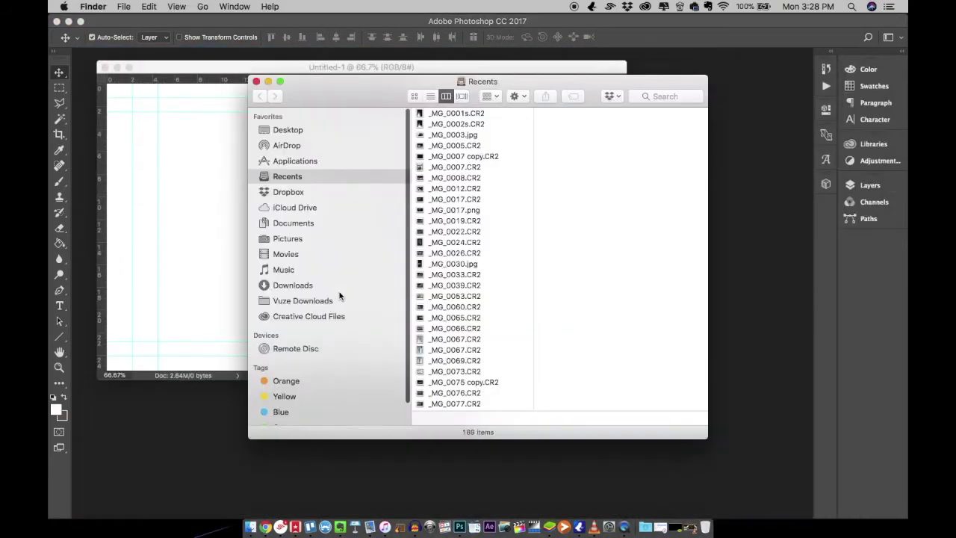
pyautogui.click(301, 130)
pyautogui.click(459, 135)
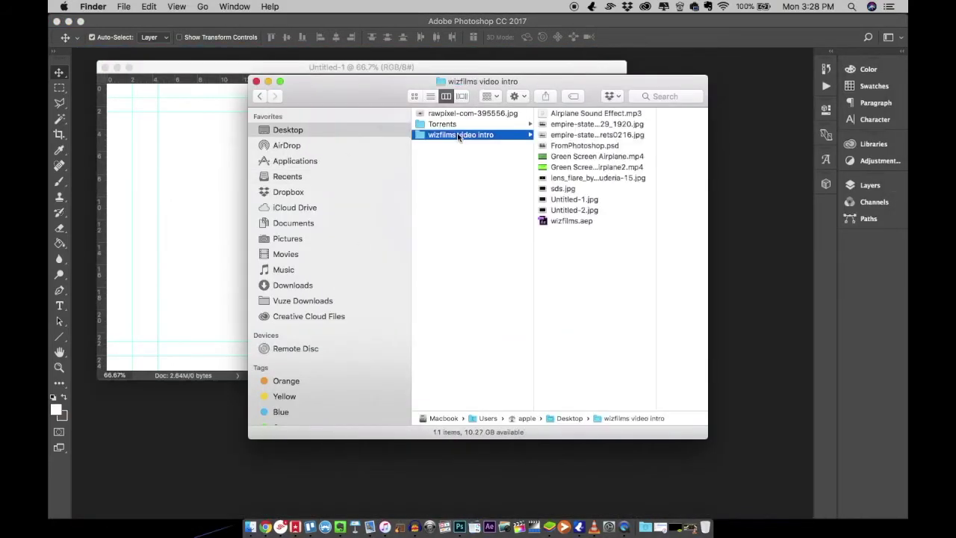
pyautogui.click(590, 125)
pyautogui.keyDown('shift'); pyautogui.click(516, 135); pyautogui.keyUp('shift')
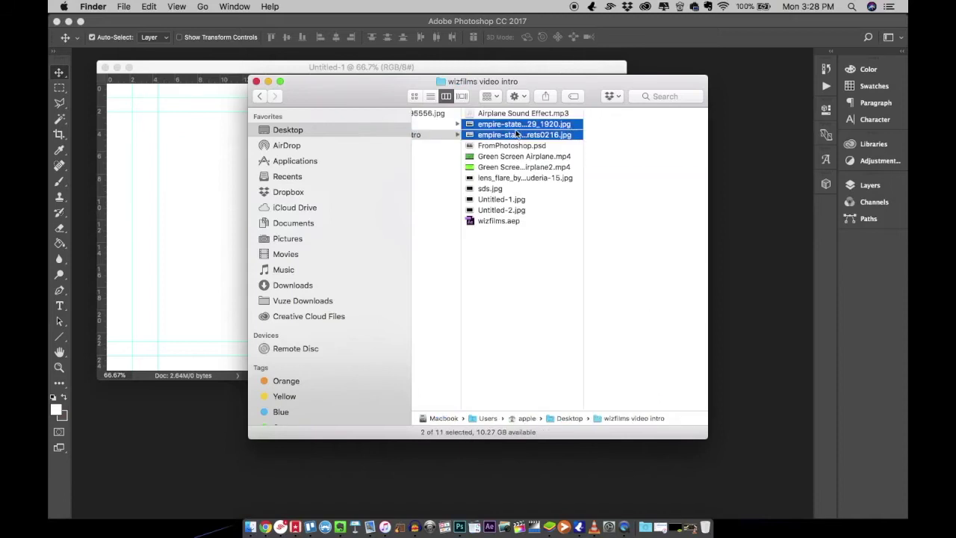
pyautogui.moveTo(523, 135); pyautogui.dragTo(439, 476)
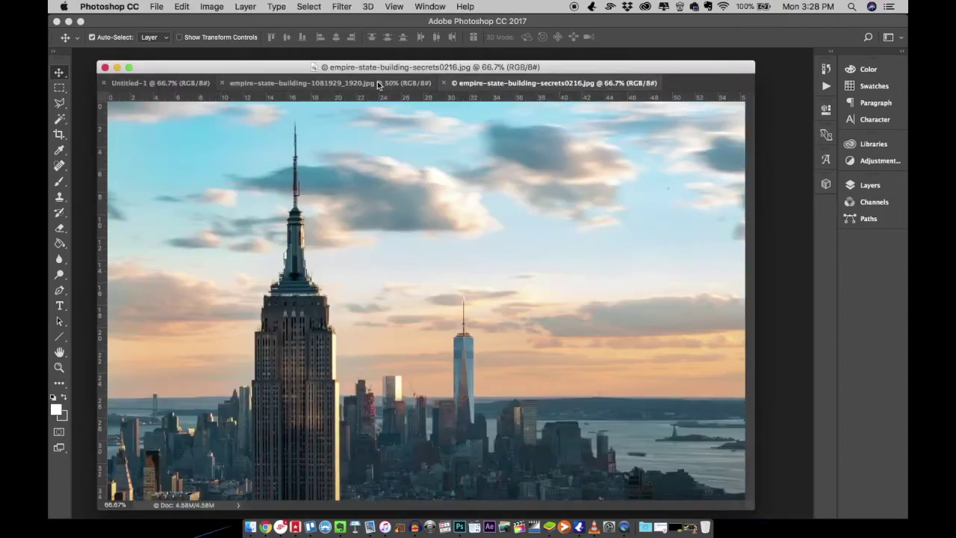
# Float the document windows and drag the sunlit 1081929 photo into Untitled-1 as Layer 1
pyautogui.moveTo(372, 79); pyautogui.dragTo(392, 116)
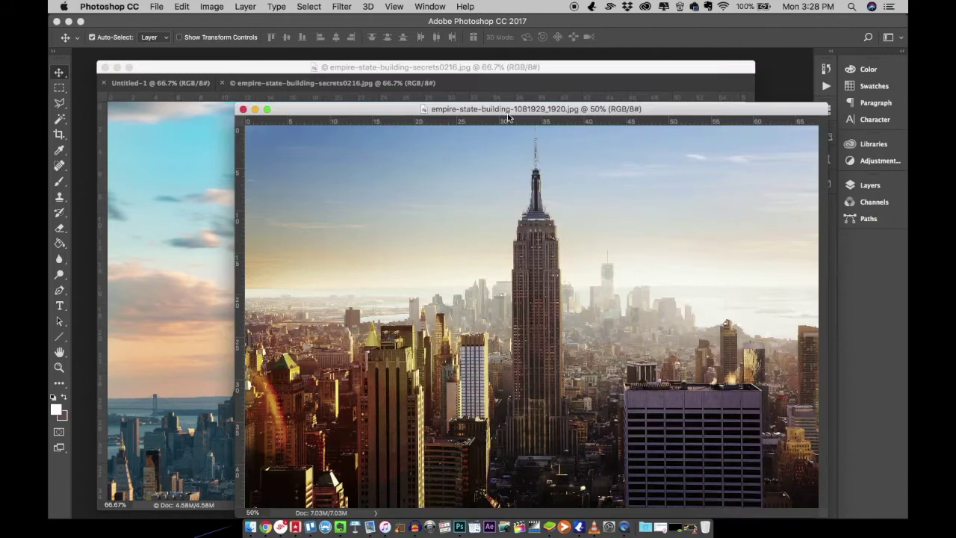
pyautogui.click(169, 83)
pyautogui.click(169, 83)
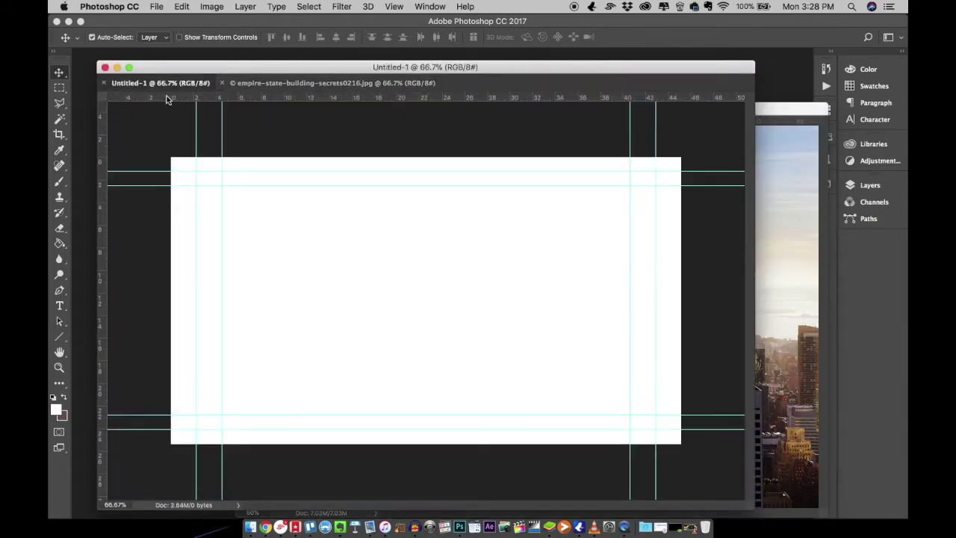
pyautogui.moveTo(169, 83)
pyautogui.mouseDown()
pyautogui.moveTo(169, 109)
pyautogui.moveTo(171, 101)
pyautogui.mouseUp()
pyautogui.click(797, 275)
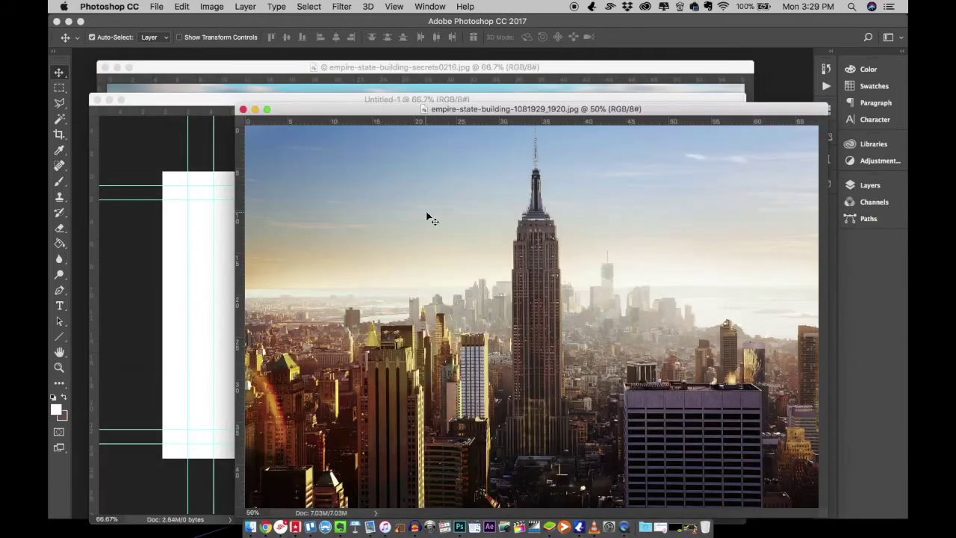
pyautogui.moveTo(217, 243); pyautogui.dragTo(206, 237)
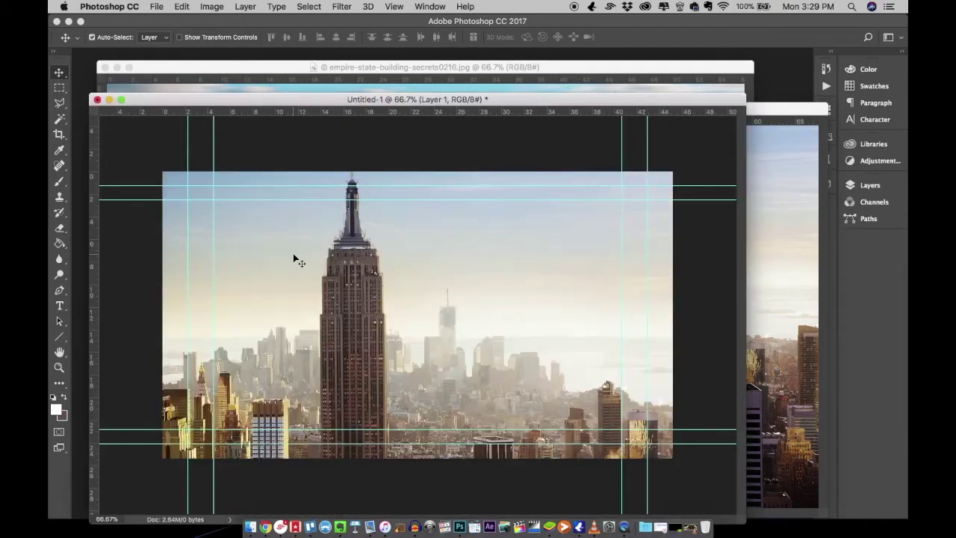
pyautogui.press('super+minus')
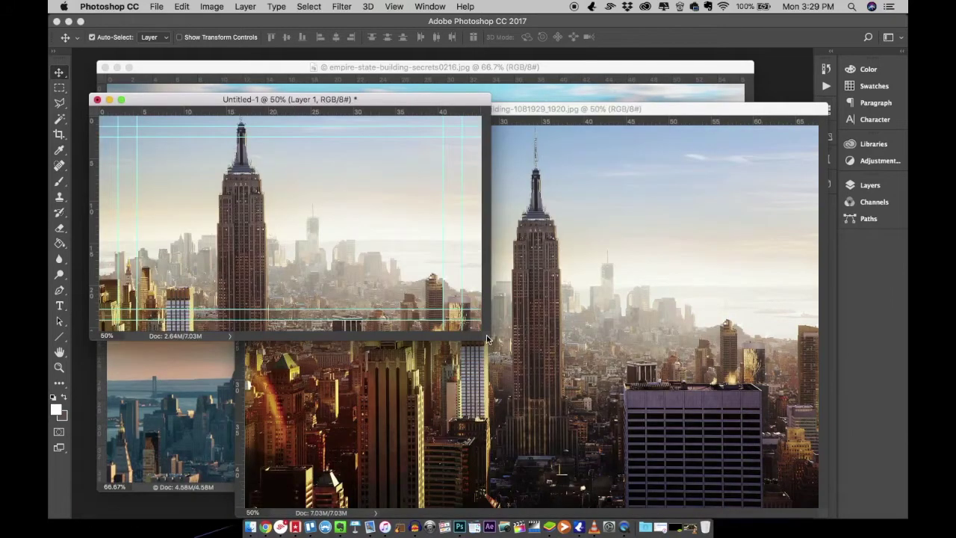
pyautogui.moveTo(487, 340); pyautogui.dragTo(743, 482)
# Free-transform the photo layer to about 70% and centre it in the frame
pyautogui.press('super+t')
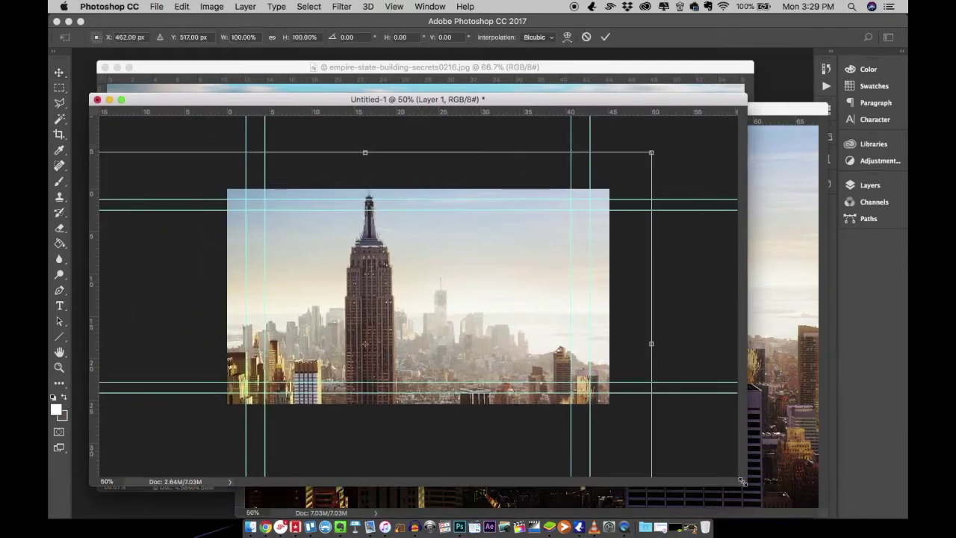
pyautogui.moveTo(651, 152); pyautogui.dragTo(480, 179)
pyautogui.moveTo(592, 161); pyautogui.dragTo(632, 135)
pyautogui.moveTo(503, 254); pyautogui.dragTo(500, 273)
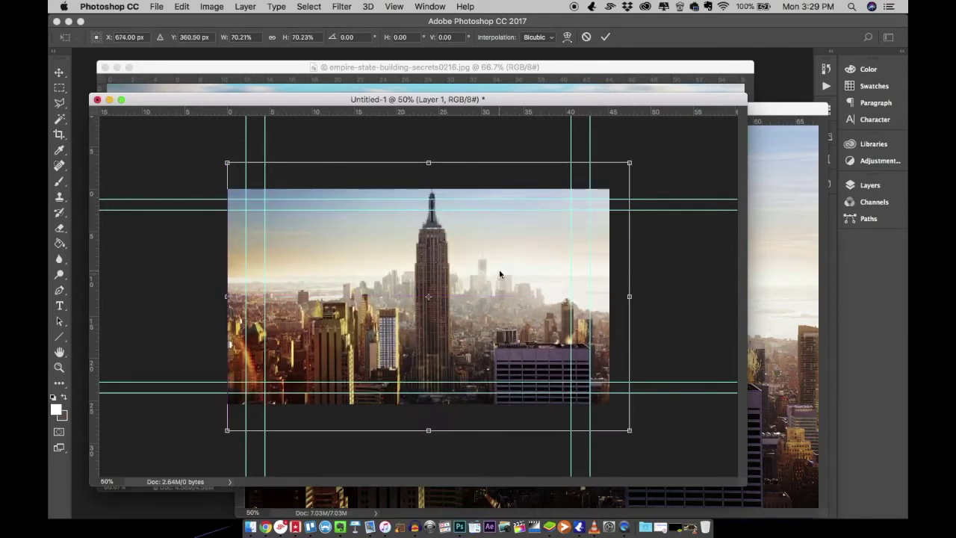
pyautogui.press('Return')
pyautogui.click(341, 68)
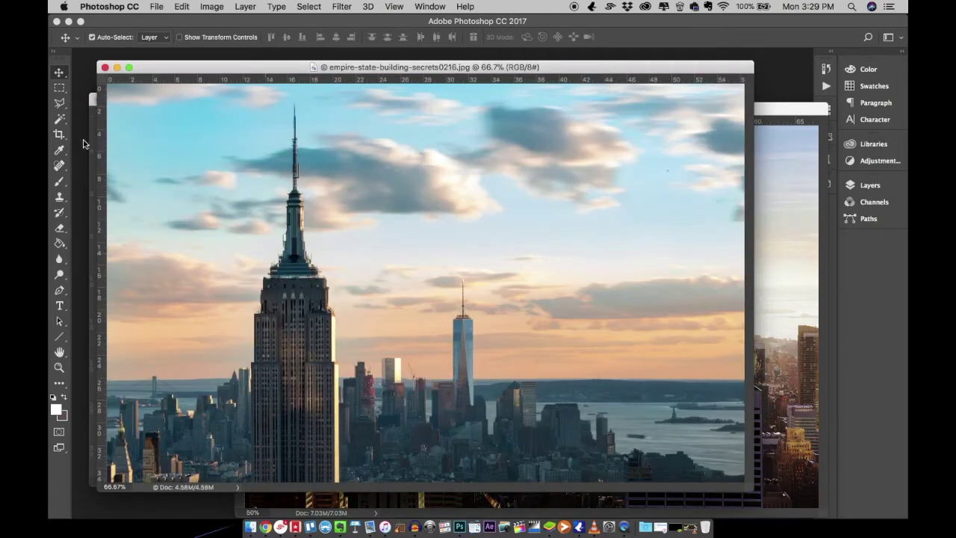
# Trace the Empire State tower in the sunset photo with the Polygonal Lasso Tool
pyautogui.click(60, 109)
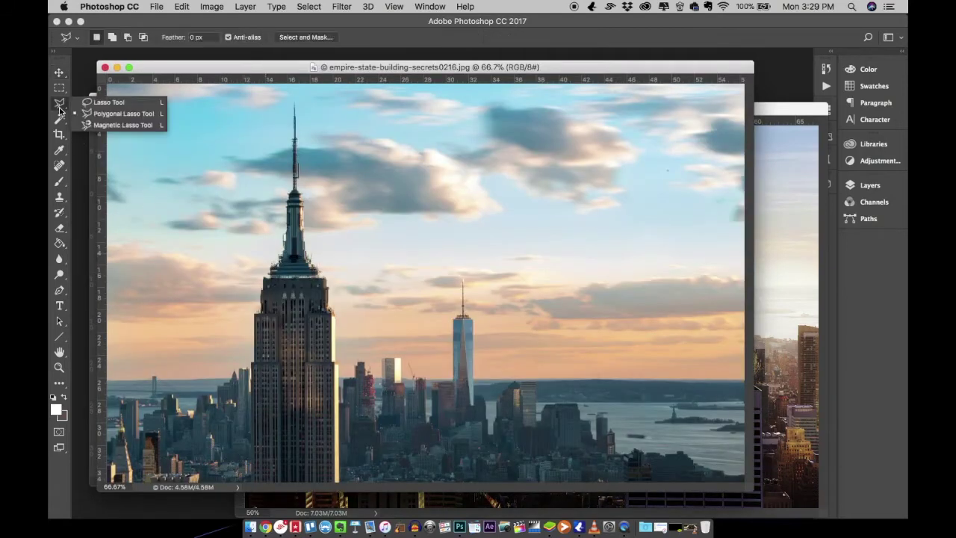
pyautogui.click(114, 113)
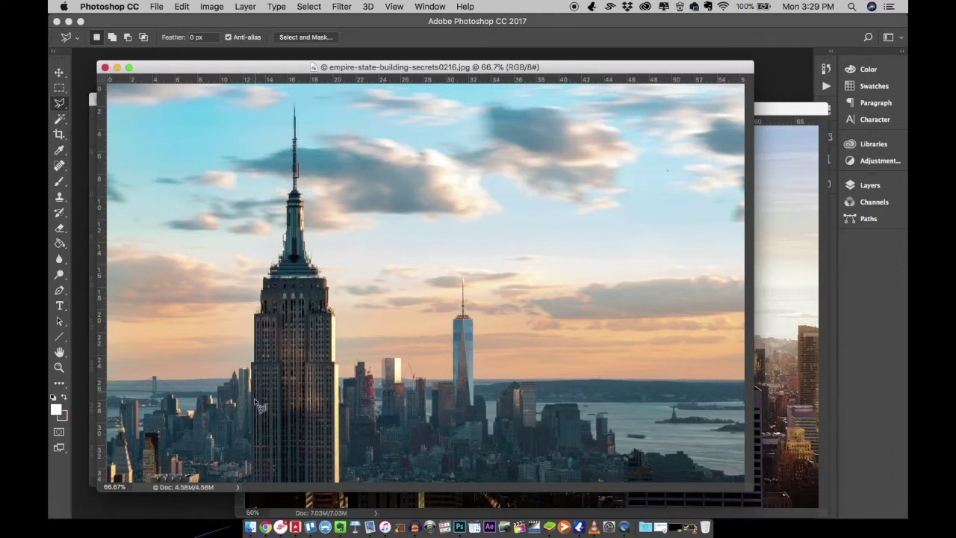
pyautogui.click(251, 482)
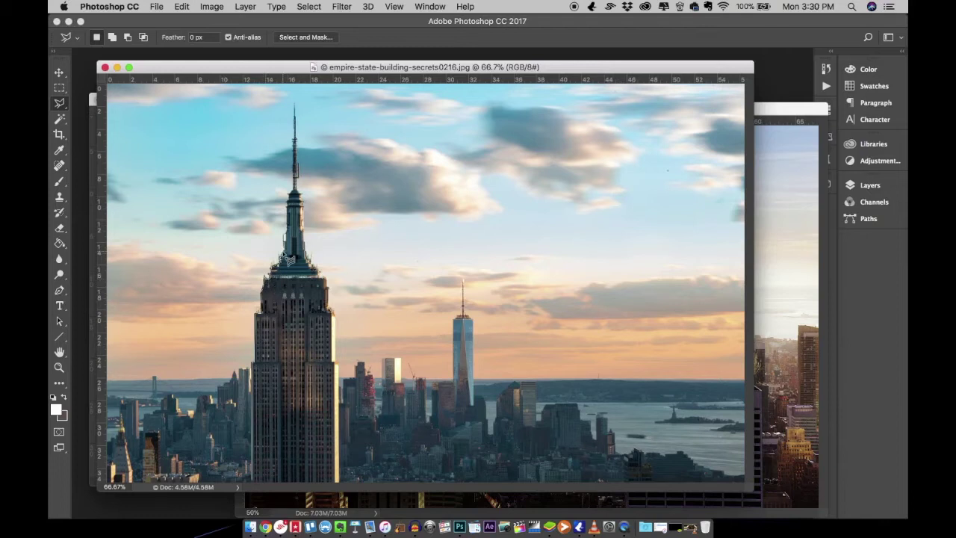
pyautogui.moveTo(296, 112)
pyautogui.mouseDown()
pyautogui.moveTo(310, 237)
pyautogui.moveTo(328, 288)
pyautogui.moveTo(343, 493)
pyautogui.moveTo(260, 489)
pyautogui.moveTo(277, 128)
pyautogui.mouseUp()
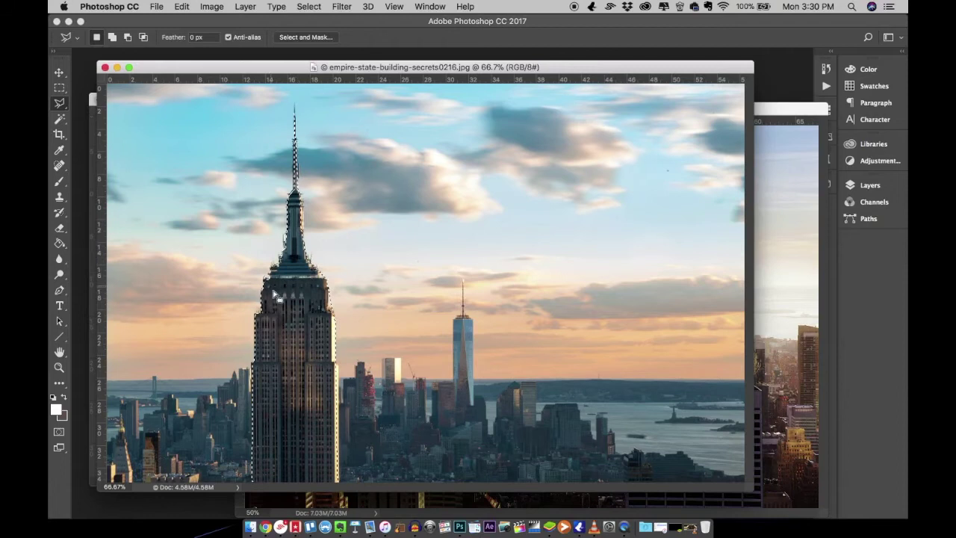
pyautogui.rightClick(295, 301)
# Copy the selected tower onto its own new layer with Layer Via Copy
pyautogui.press('Escape')
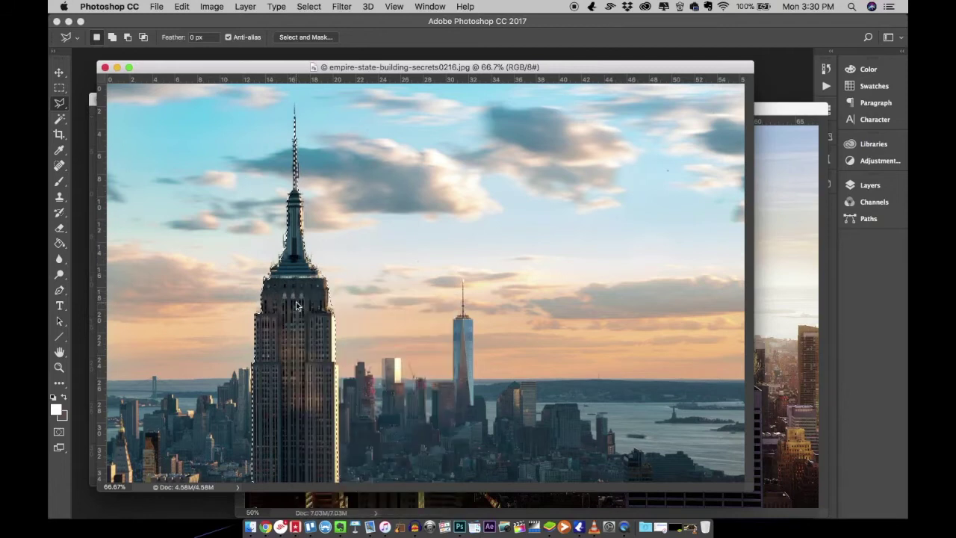
pyautogui.rightClick(296, 301)
pyautogui.click(343, 378)
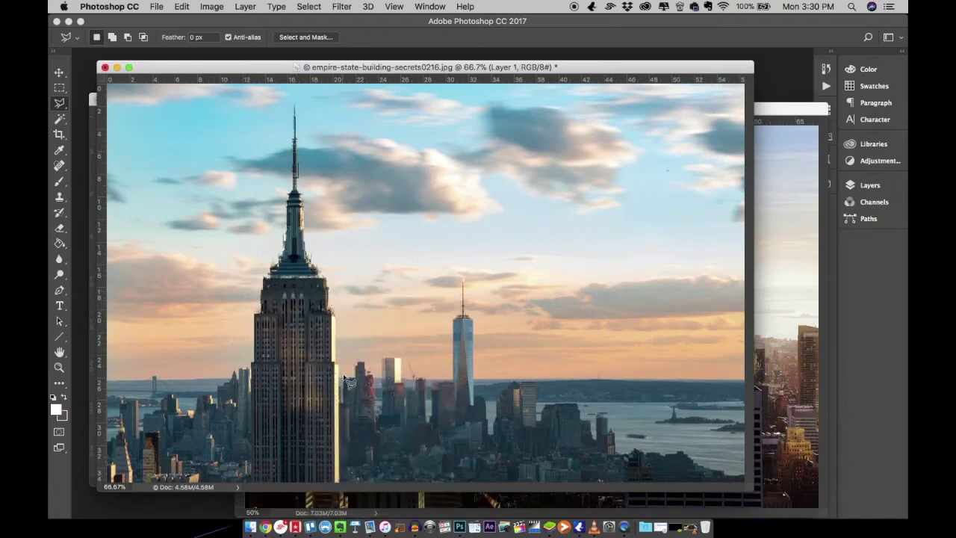
pyautogui.moveTo(415, 71); pyautogui.dragTo(410, 216)
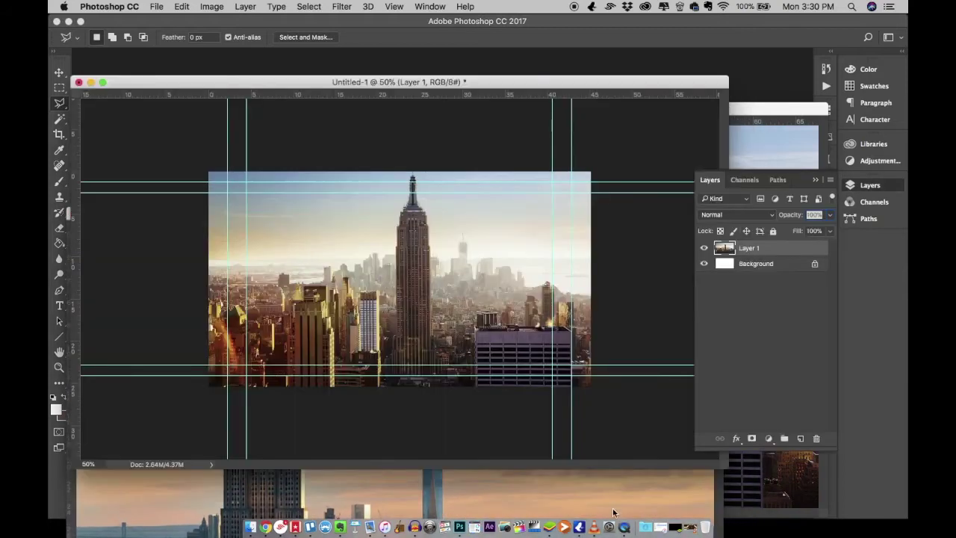
# Drag the cut-out tower into Untitled-1 as Layer 2, positioned left of the sunlit tower
pyautogui.click(612, 513)
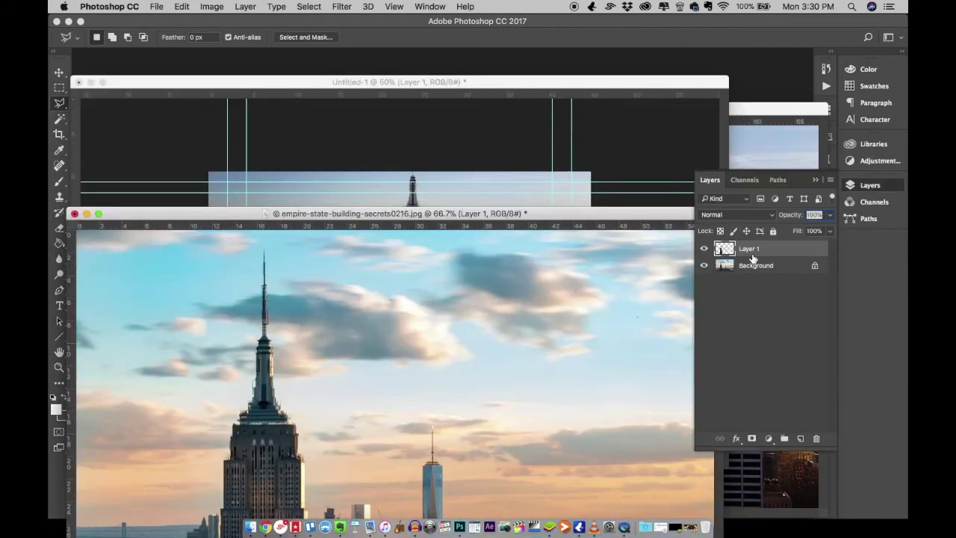
pyautogui.moveTo(753, 251)
pyautogui.mouseDown()
pyautogui.moveTo(465, 183)
pyautogui.moveTo(472, 191)
pyautogui.moveTo(340, 238)
pyautogui.moveTo(298, 282)
pyautogui.moveTo(307, 291)
pyautogui.moveTo(299, 290)
pyautogui.moveTo(340, 289)
pyautogui.moveTo(298, 287)
pyautogui.moveTo(336, 287)
pyautogui.mouseUp()
pyautogui.press('v')
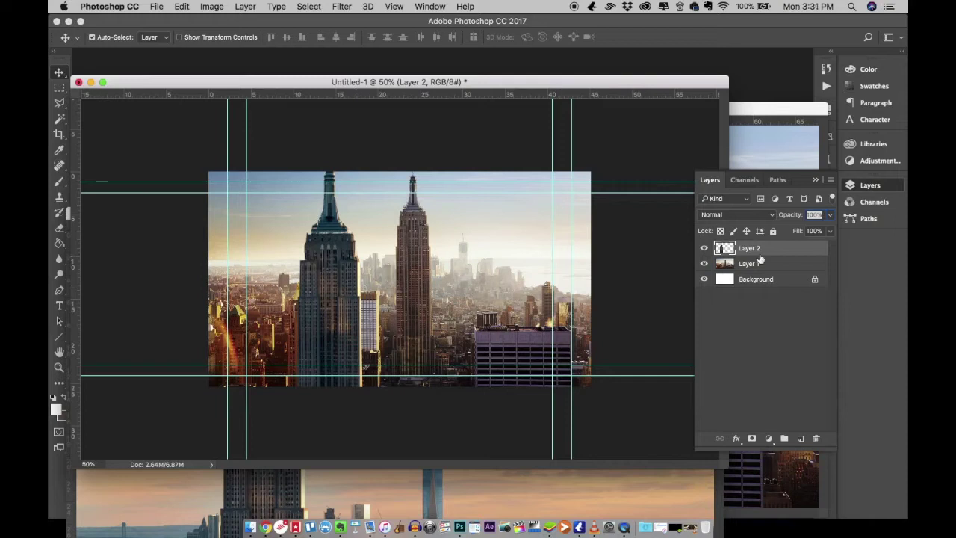
pyautogui.click(210, 9)
pyautogui.moveTo(224, 41)
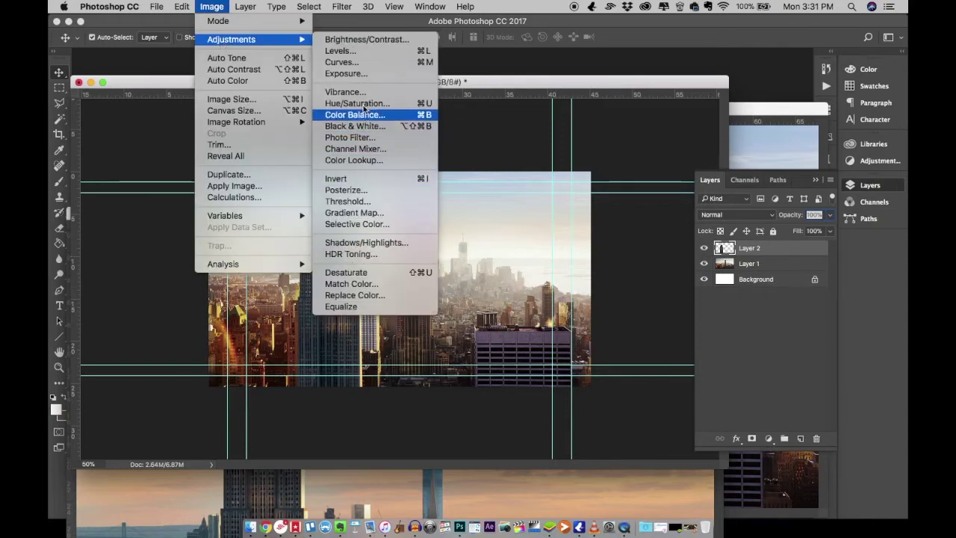
# Add a Curves adjustment and raise the Red channel curve to warm the building
pyautogui.click(357, 65)
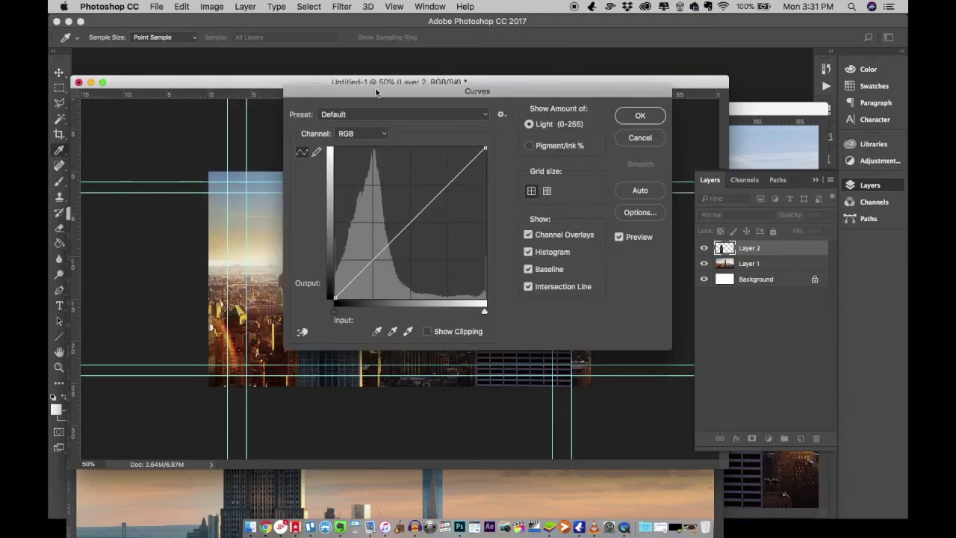
pyautogui.moveTo(376, 91); pyautogui.dragTo(538, 152)
pyautogui.click(525, 194)
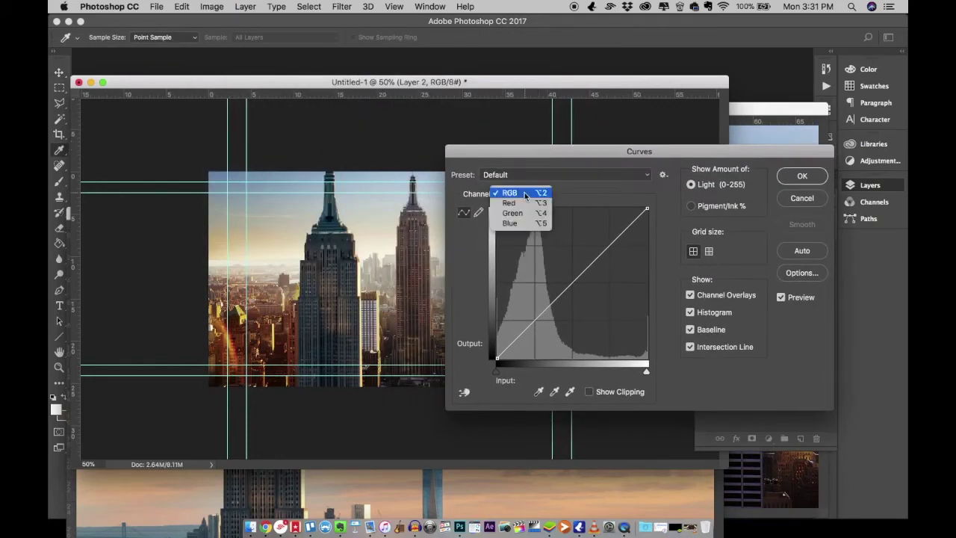
pyautogui.click(509, 202)
pyautogui.click(567, 273)
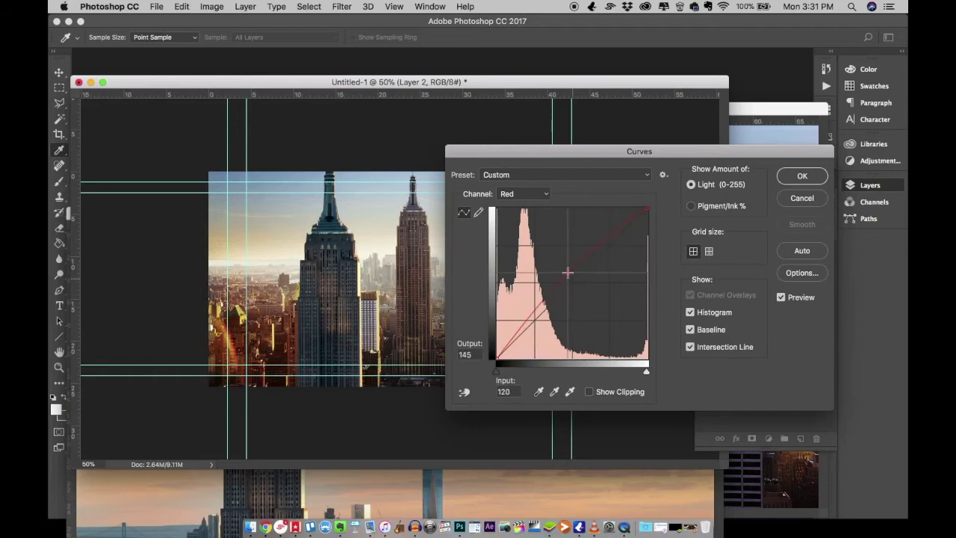
pyautogui.moveTo(567, 273); pyautogui.dragTo(566, 270)
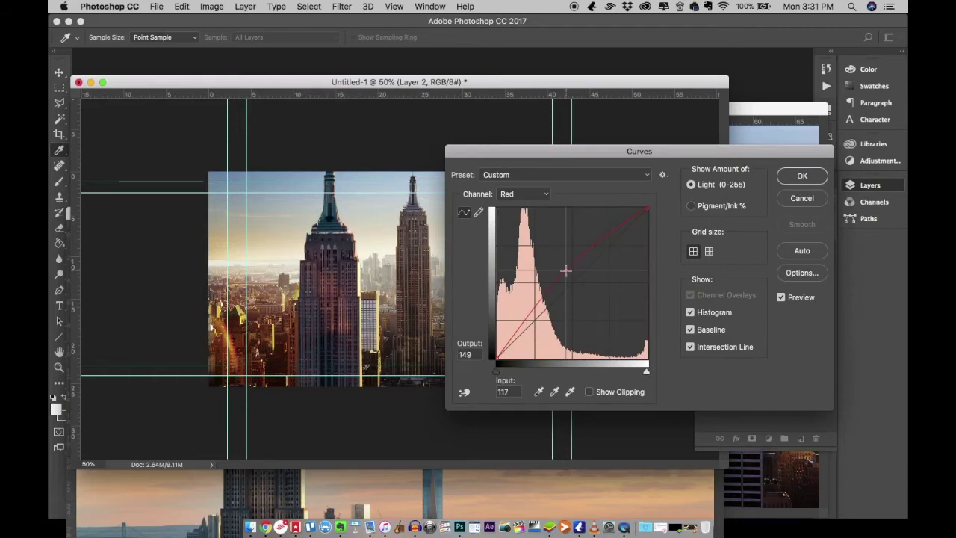
# Lower the Blue channel curve slightly and show the WIZFILMS festival title Text layer
pyautogui.click(529, 195)
pyautogui.click(513, 212)
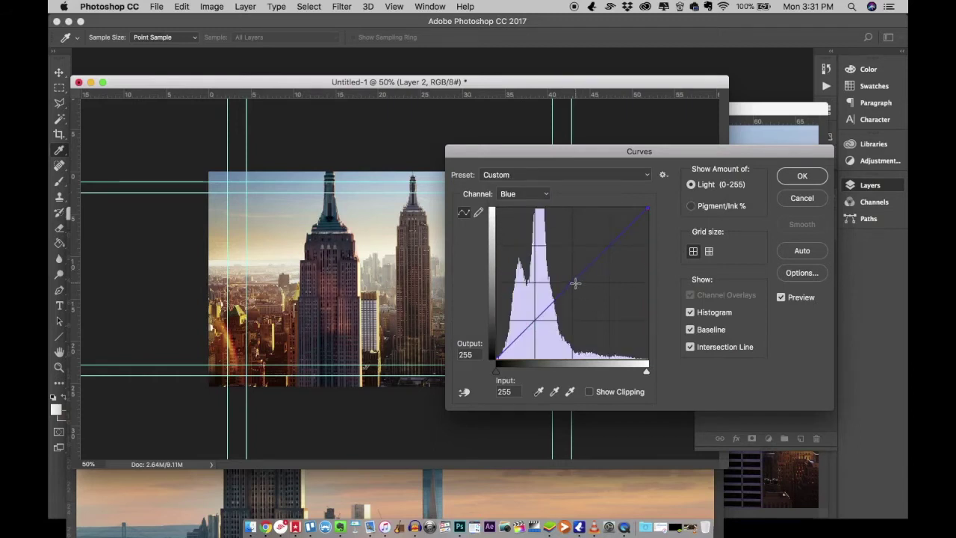
pyautogui.moveTo(575, 282); pyautogui.dragTo(587, 293)
pyautogui.moveTo(588, 292); pyautogui.dragTo(585, 287)
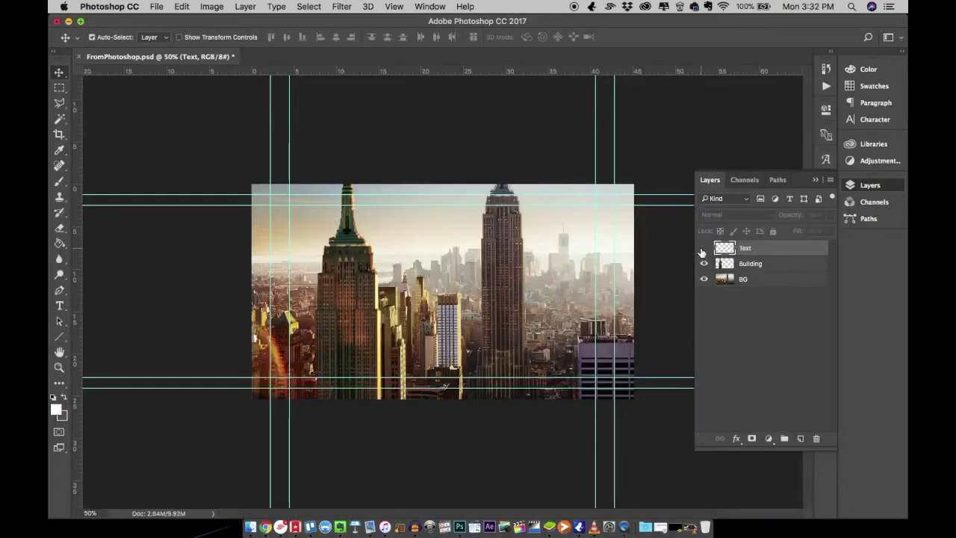
pyautogui.click(702, 248)
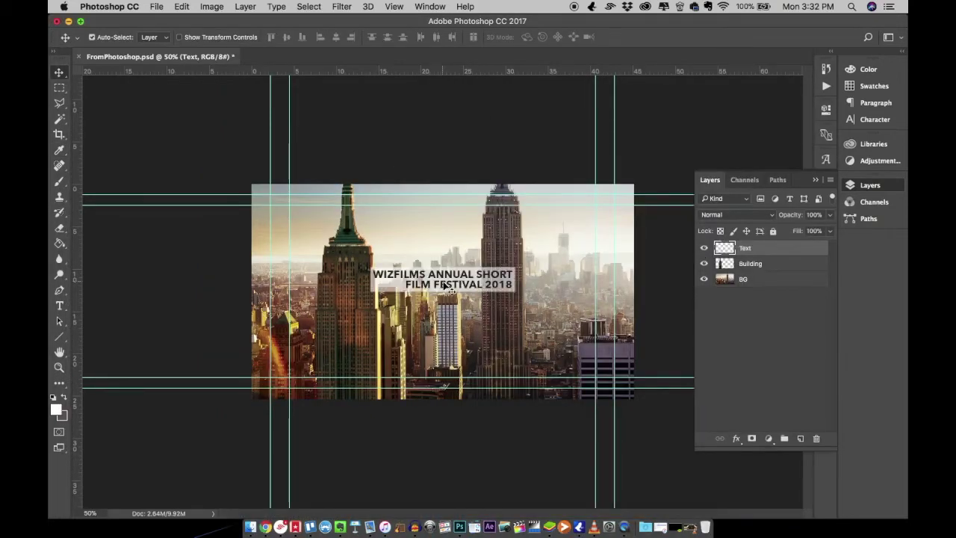
# Drag the WIZFILMS festival title to adjust its position, undoing one move
pyautogui.moveTo(451, 261); pyautogui.dragTo(437, 289)
pyautogui.press('super+z')
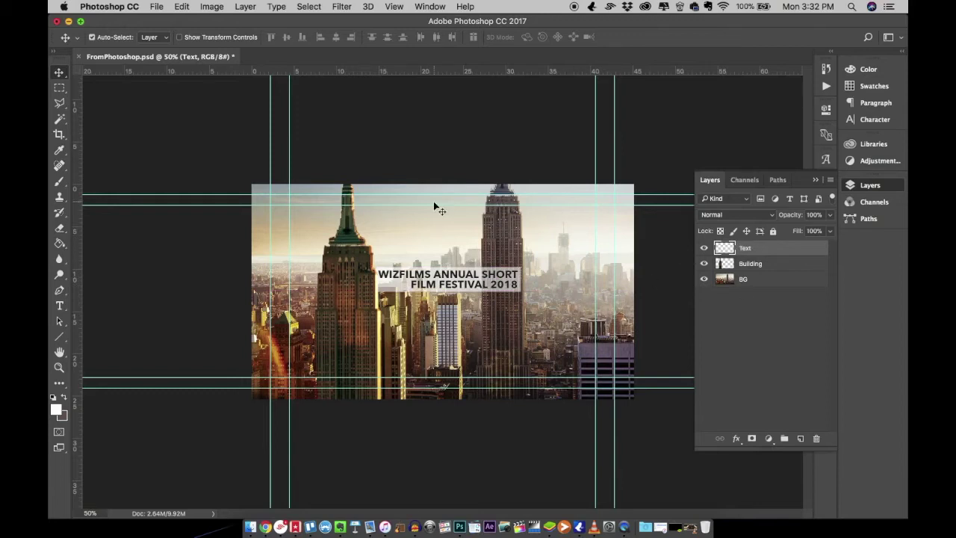
# Save FromPhotoshop.psd via File > Save
pyautogui.click(158, 6)
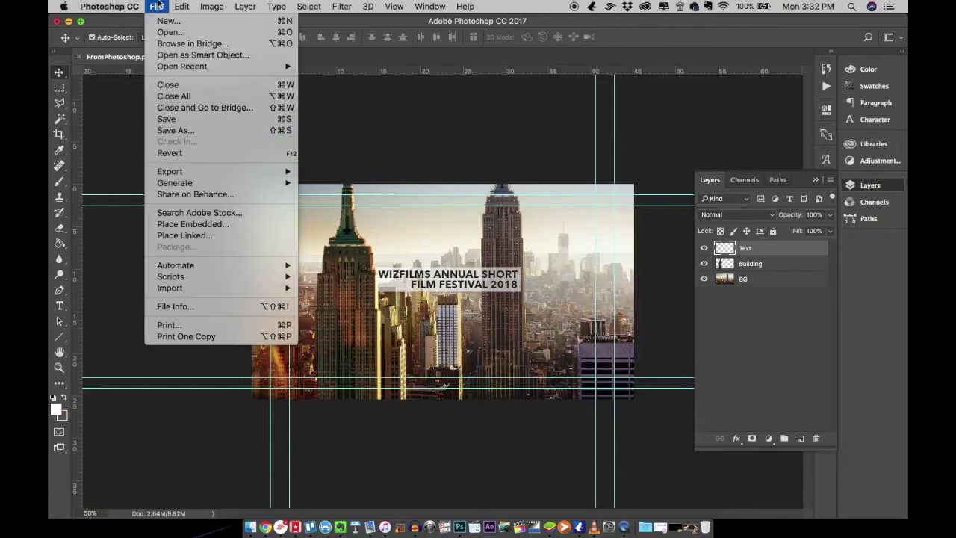
pyautogui.click(166, 119)
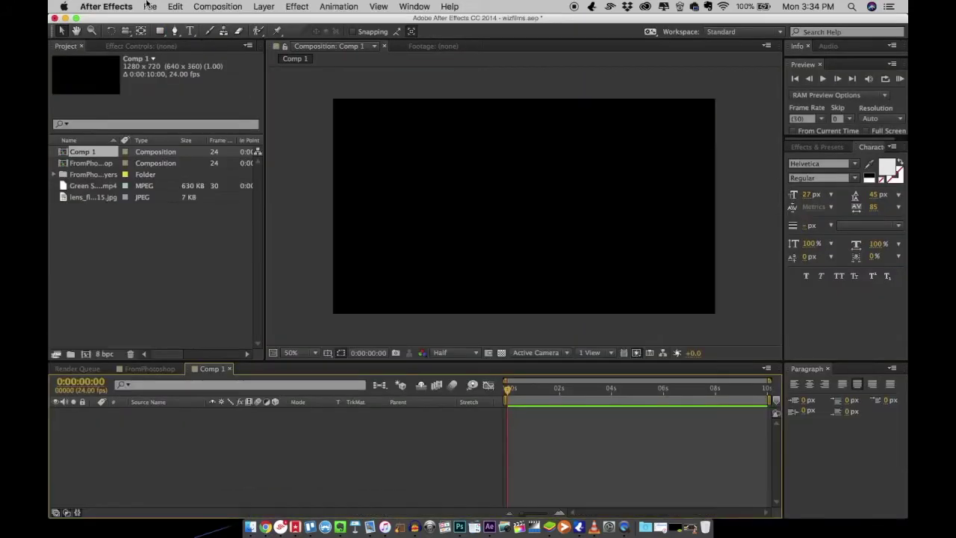
# Import FromPhotoshop.psd as Composition – Retain Layer Sizes, keeping layer styles editable
pyautogui.click(149, 6)
pyautogui.moveTo(261, 149)
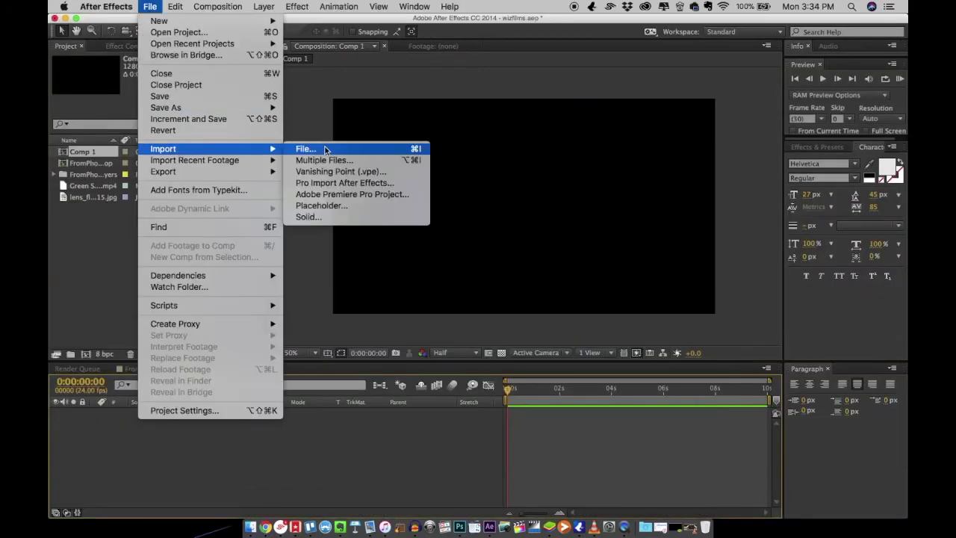
pyautogui.click(325, 150)
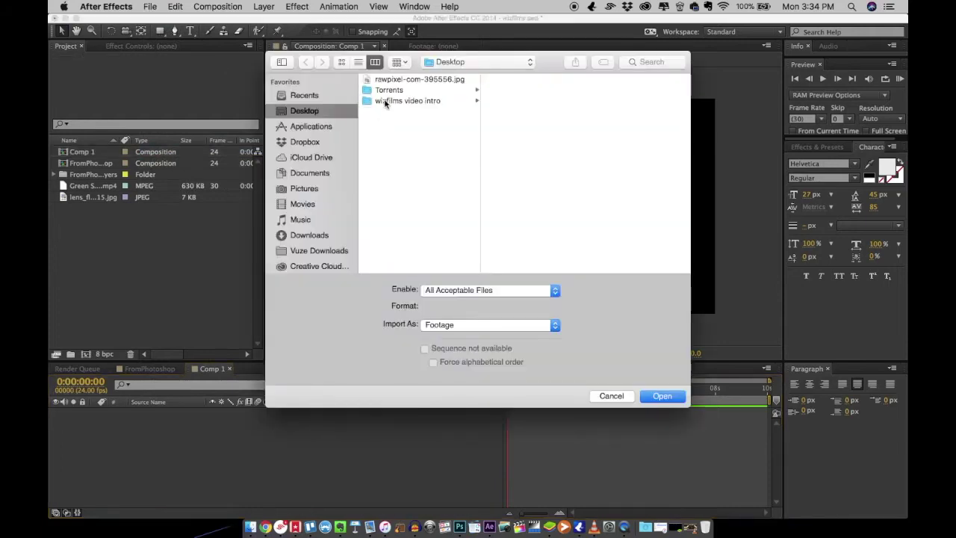
pyautogui.click(386, 103)
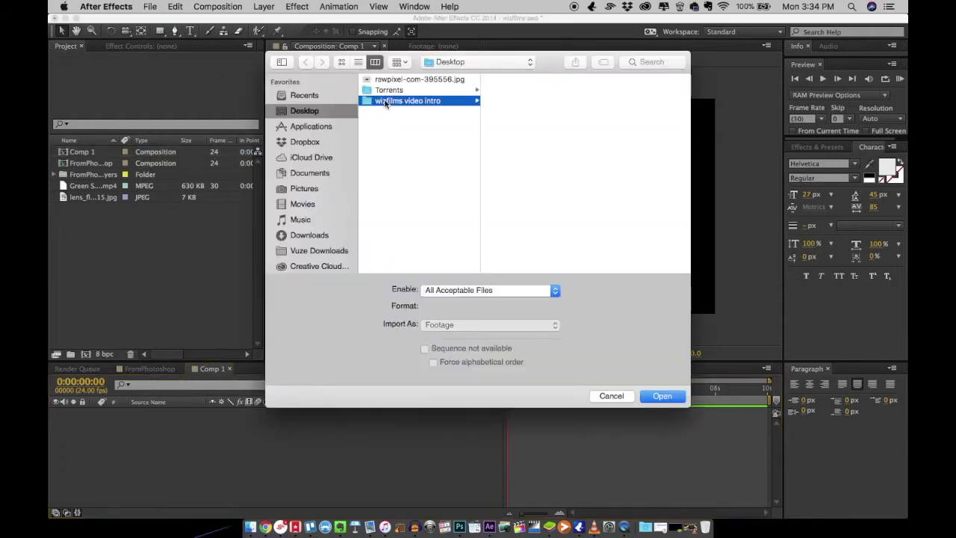
pyautogui.click(515, 115)
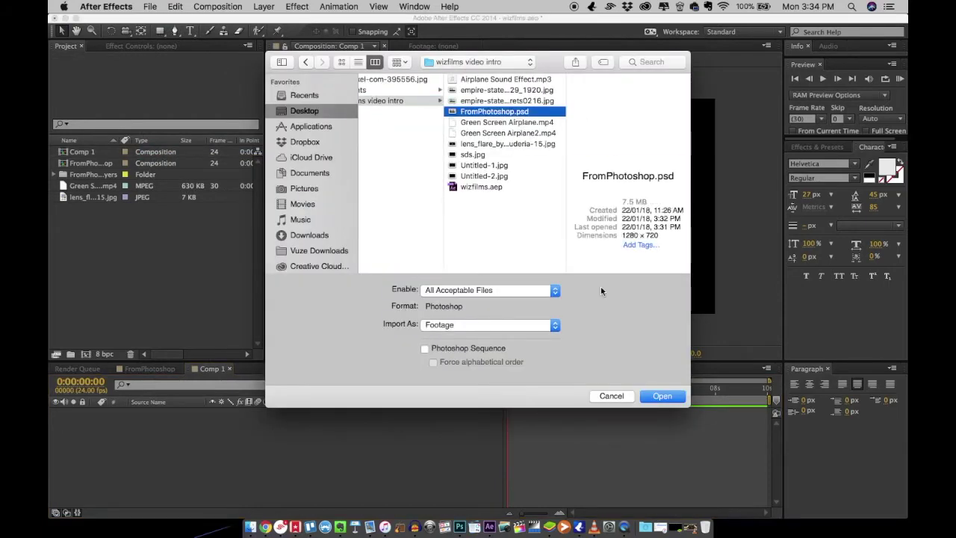
pyautogui.click(507, 326)
pyautogui.click(504, 347)
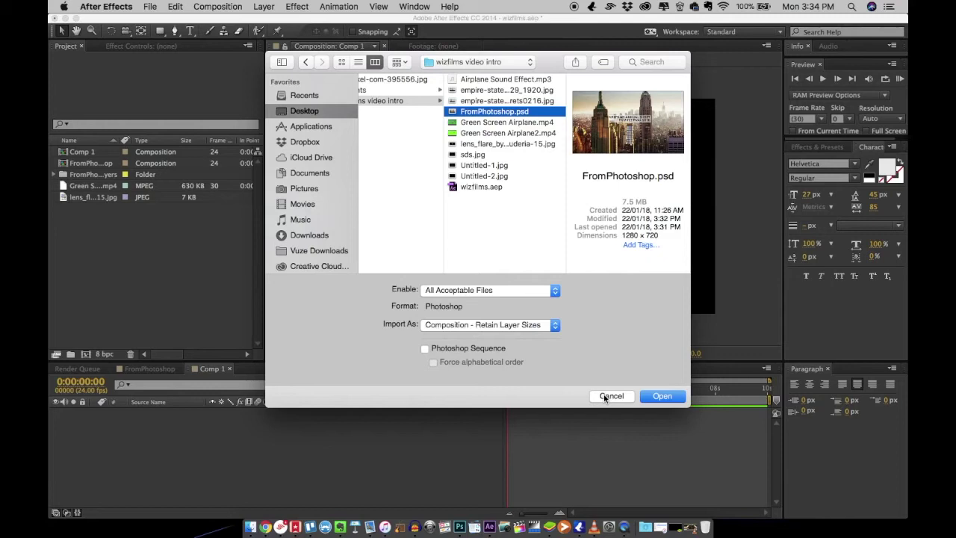
pyautogui.click(651, 391)
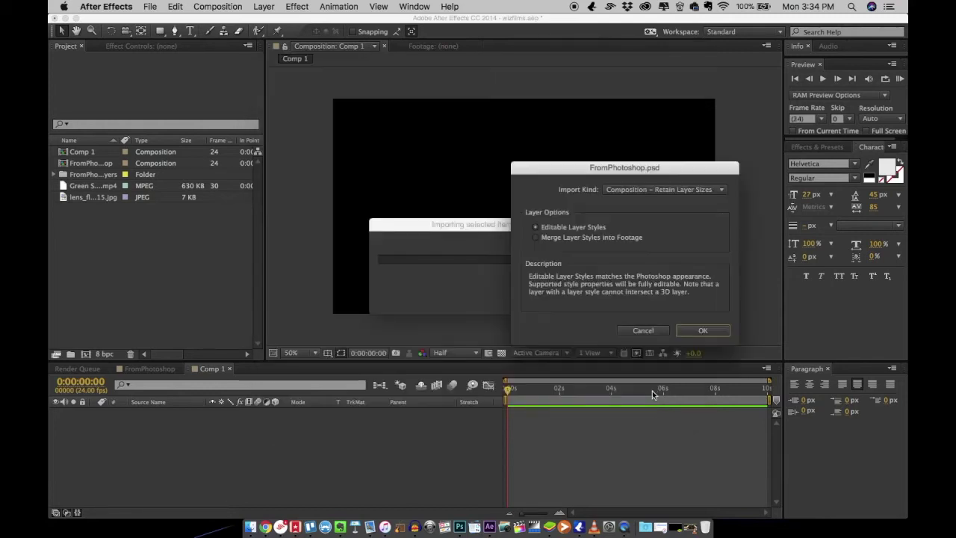
pyautogui.click(700, 330)
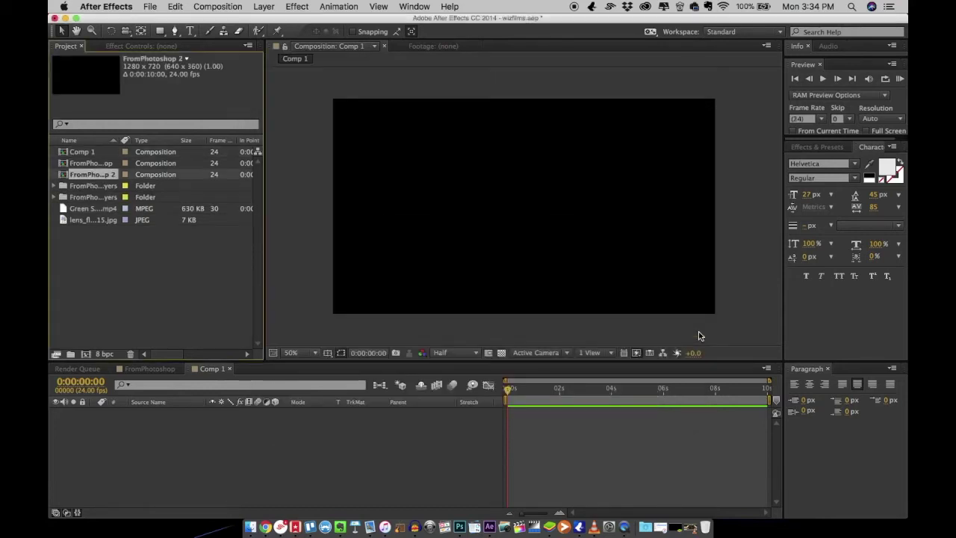
# Open the FromPhotoshop 2 composition and scrub its timeline back to the start
pyautogui.doubleClick(95, 174)
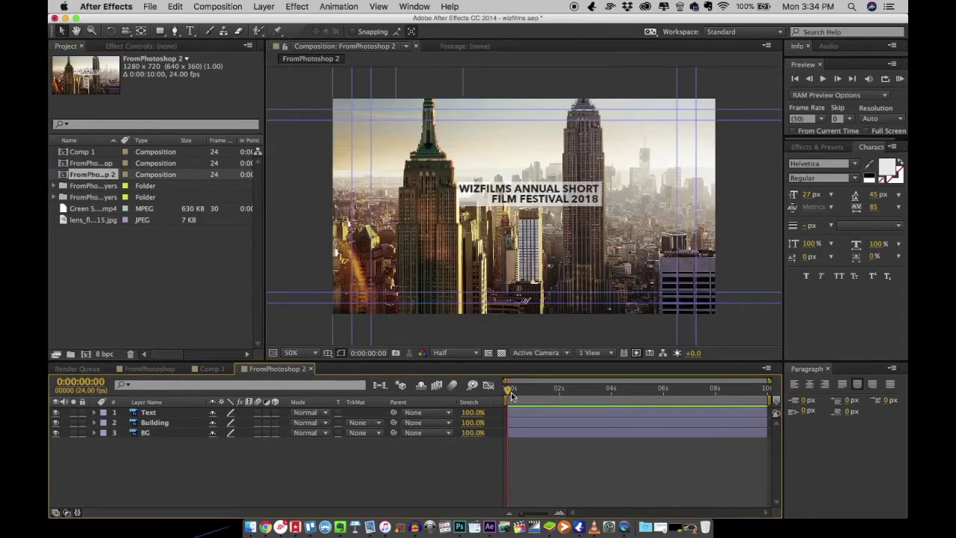
pyautogui.moveTo(511, 390); pyautogui.dragTo(453, 365)
pyautogui.click(218, 6)
# Add a default Camera 1 layer and switch the Text, Building and BG layers to 3D
pyautogui.moveTo(252, 5)
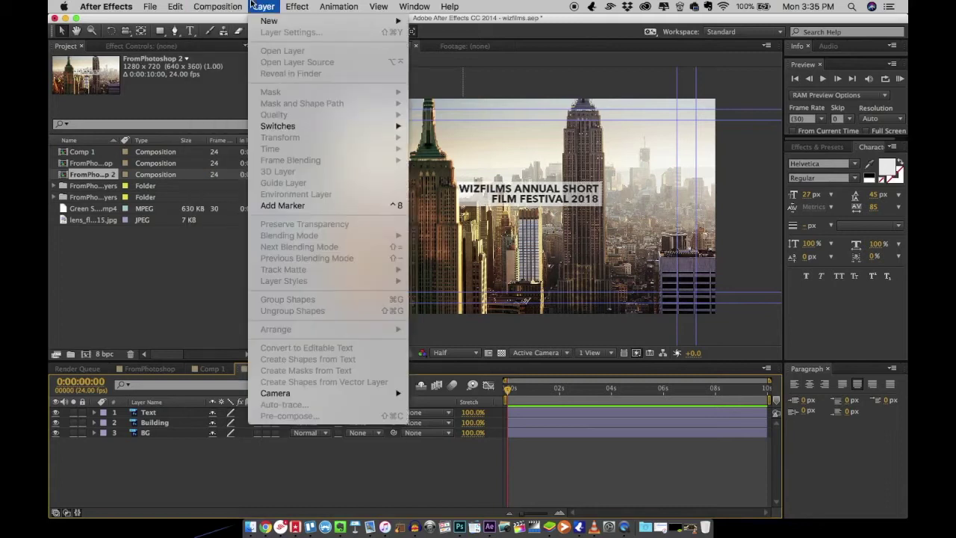
pyautogui.moveTo(270, 20)
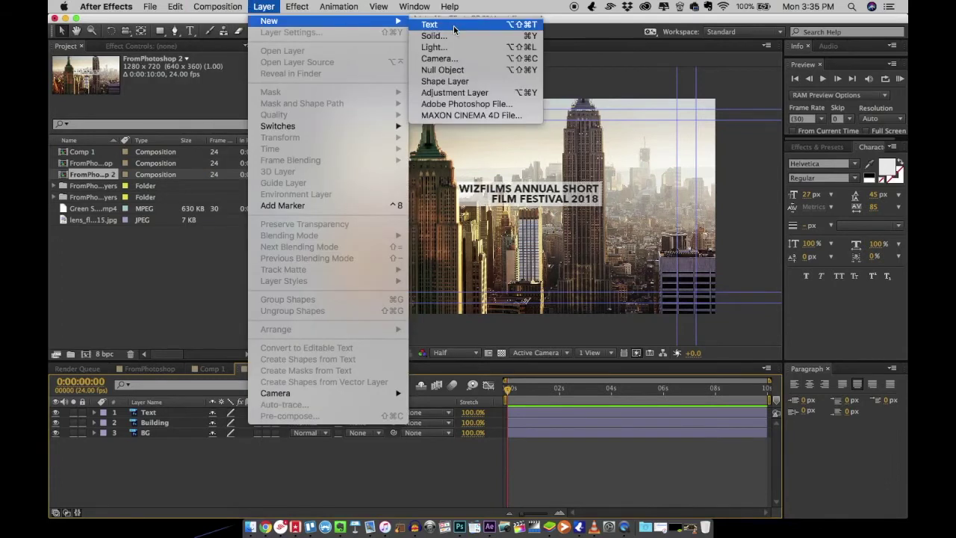
pyautogui.click(448, 57)
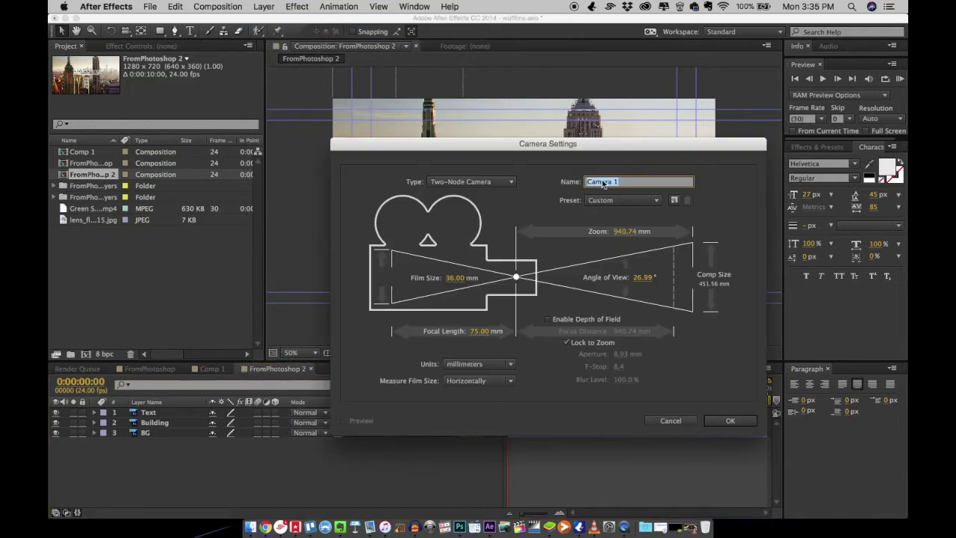
pyautogui.click(729, 421)
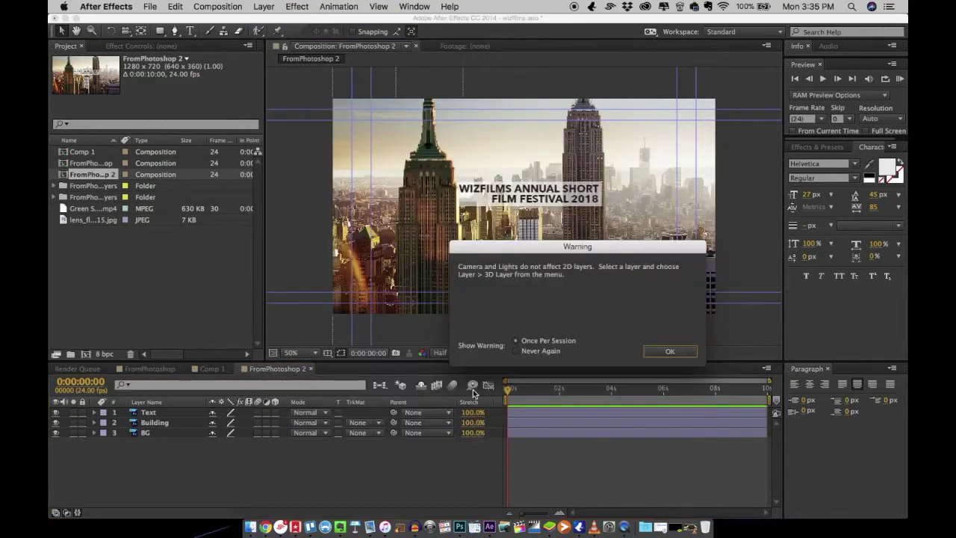
pyautogui.click(676, 350)
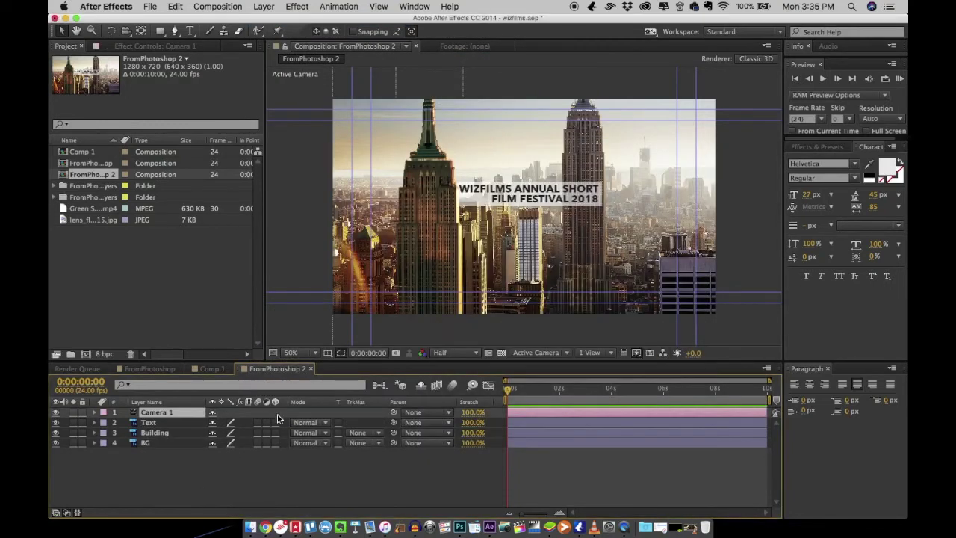
pyautogui.moveTo(276, 424); pyautogui.dragTo(276, 434)
# Split the viewer into Top and camera views, with the Top view active
pyautogui.click(599, 357)
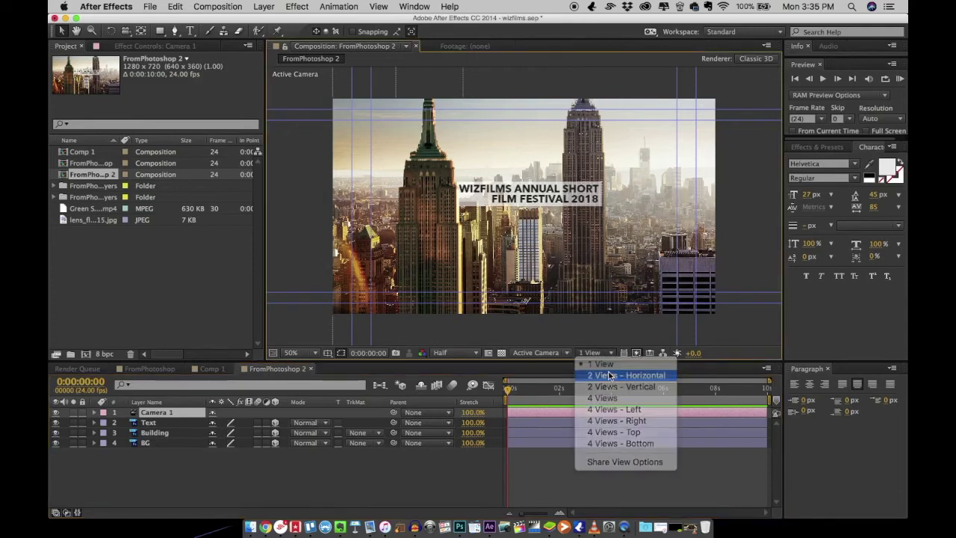
pyautogui.click(608, 376)
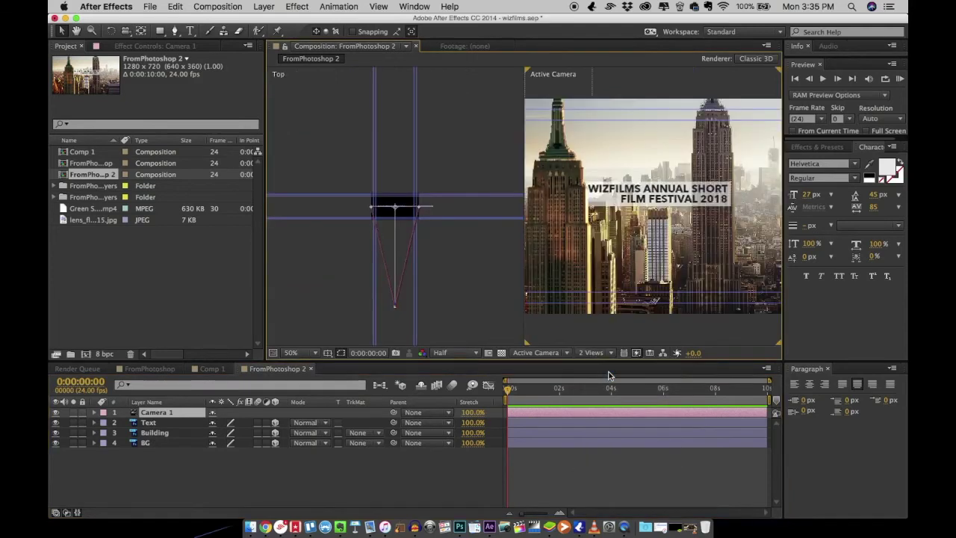
pyautogui.click(366, 278)
pyautogui.scroll(4, 366, 279)
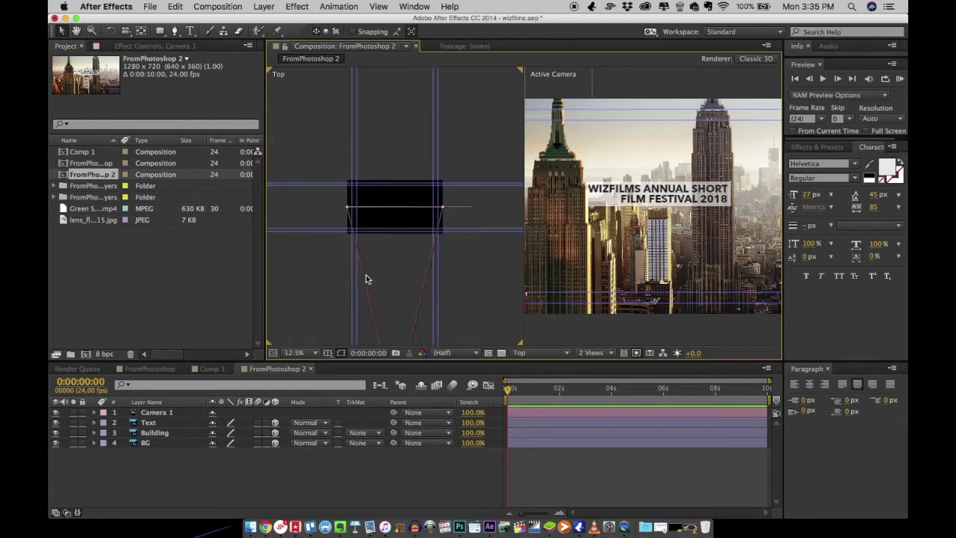
# Push the Building layer back along Z in the Top view, zooming out to push it further
pyautogui.click(156, 432)
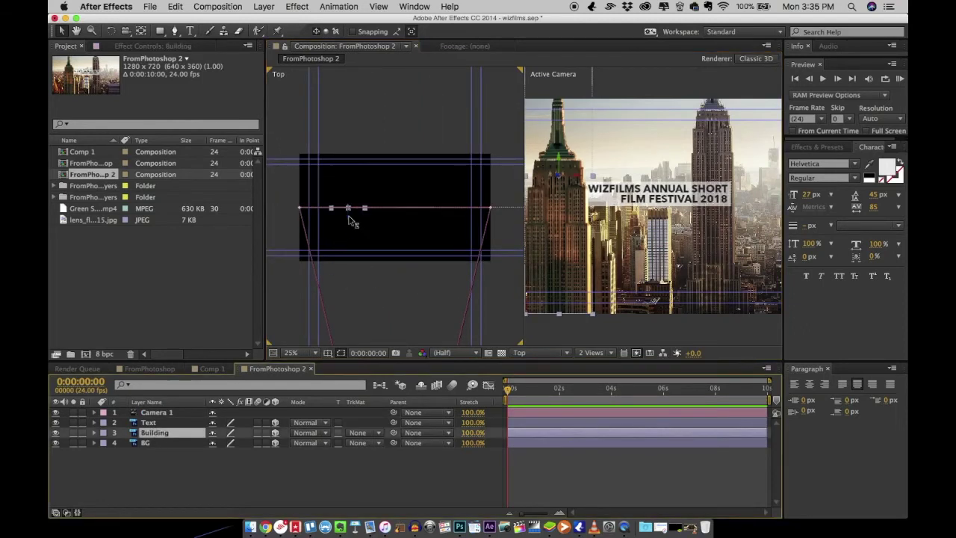
pyautogui.moveTo(353, 221); pyautogui.dragTo(335, 355)
pyautogui.press(',')
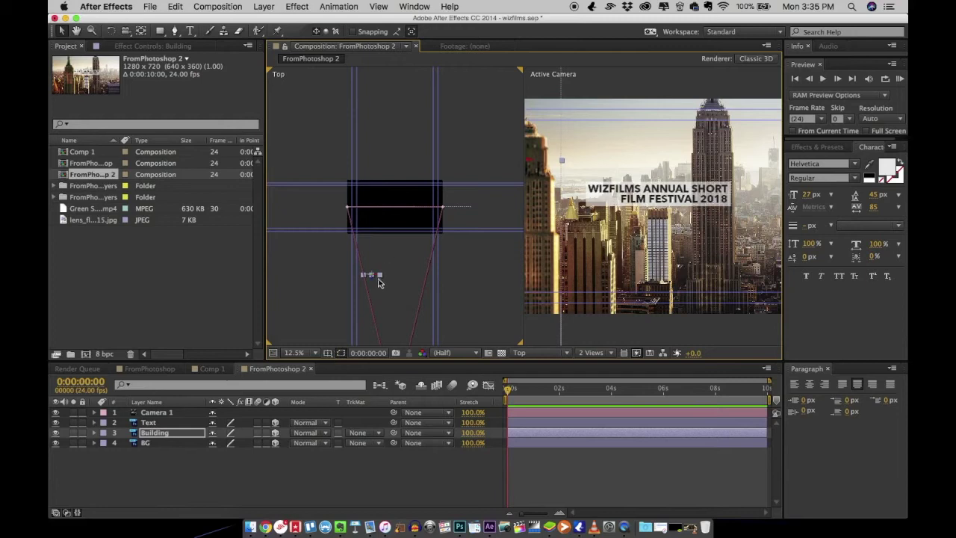
pyautogui.moveTo(372, 280); pyautogui.dragTo(363, 321)
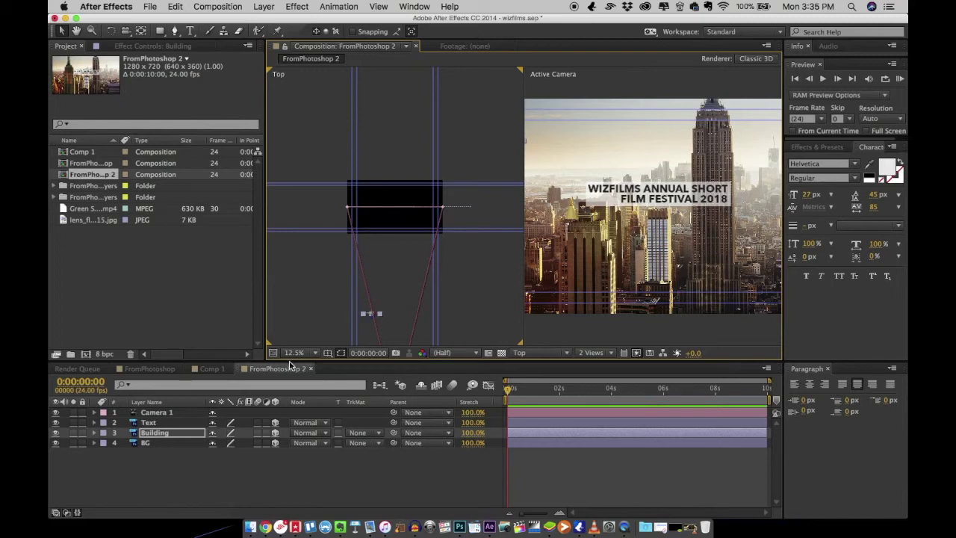
# Push the BG layer far back along Z in the Top view, zooming the view out
pyautogui.click(171, 445)
pyautogui.moveTo(410, 217); pyautogui.dragTo(429, 83)
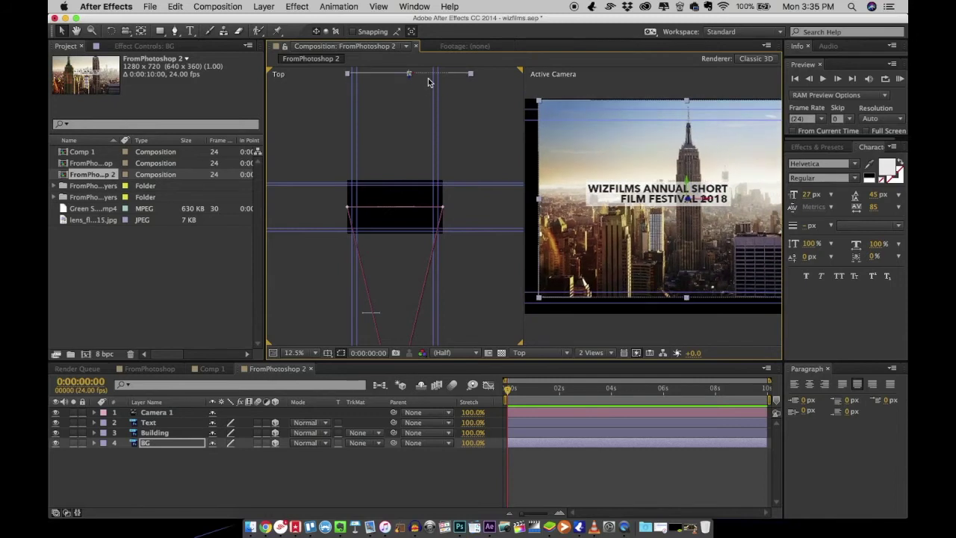
pyautogui.press(',')
pyautogui.press(',')
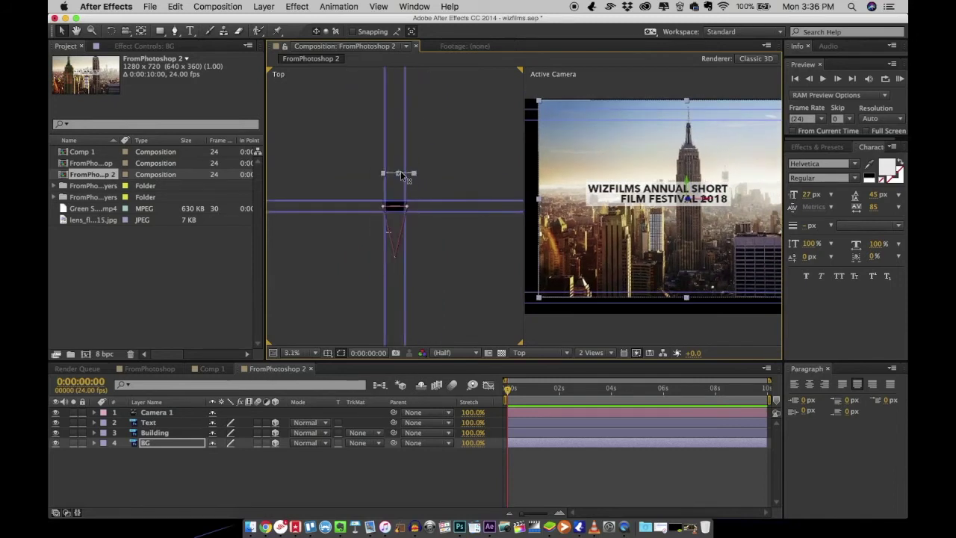
pyautogui.moveTo(399, 173); pyautogui.dragTo(408, 87)
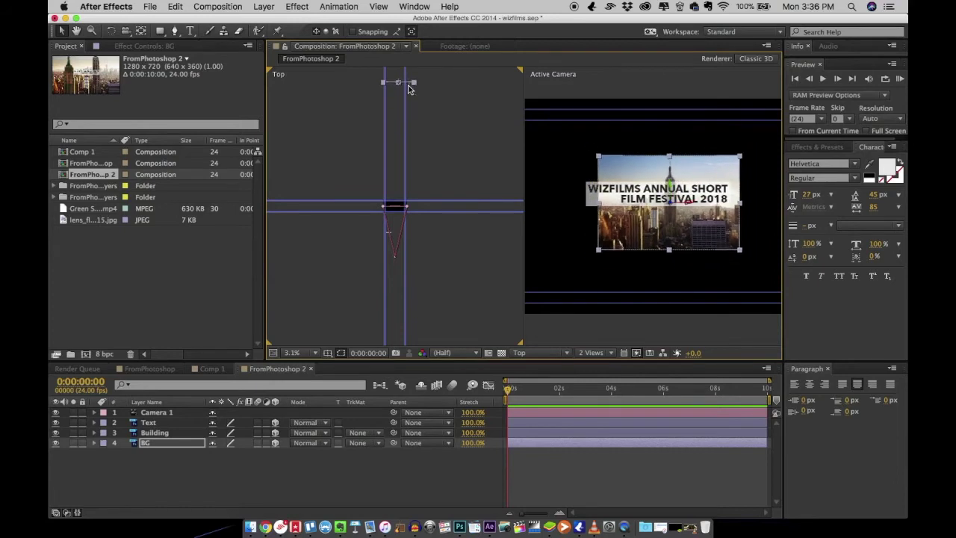
pyautogui.click(326, 296)
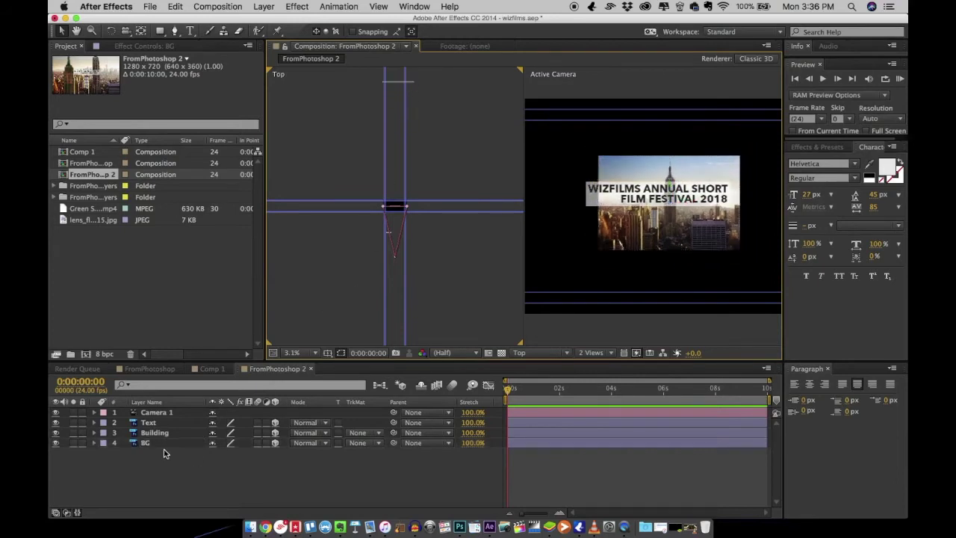
# Enlarge the BG layer's Scale to 245% so it fills the frame
pyautogui.click(157, 444)
pyautogui.press('s')
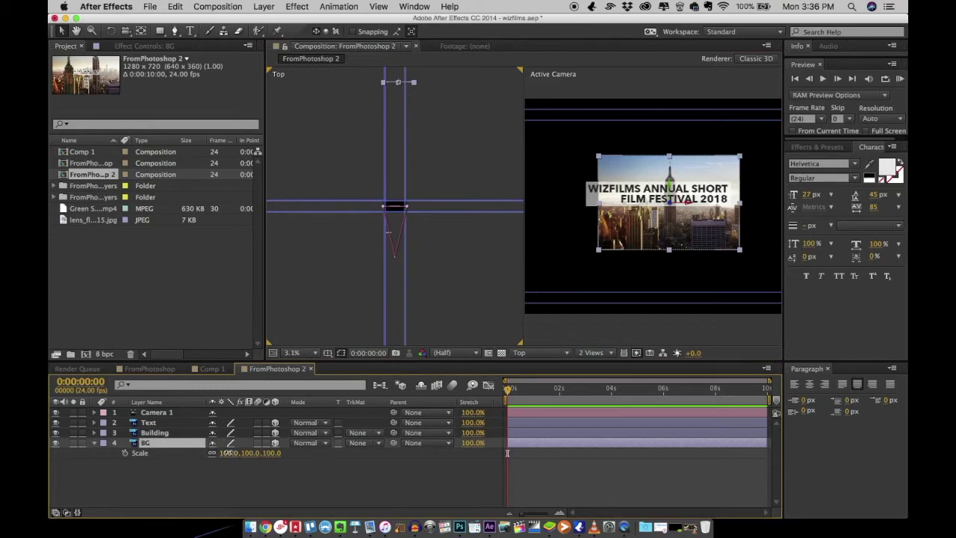
pyautogui.moveTo(224, 453); pyautogui.dragTo(291, 453)
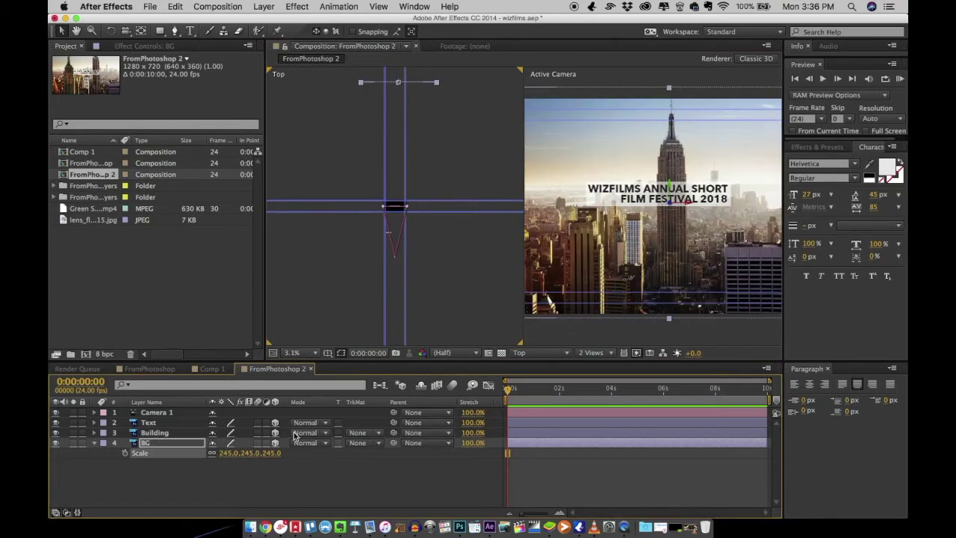
pyautogui.click(300, 492)
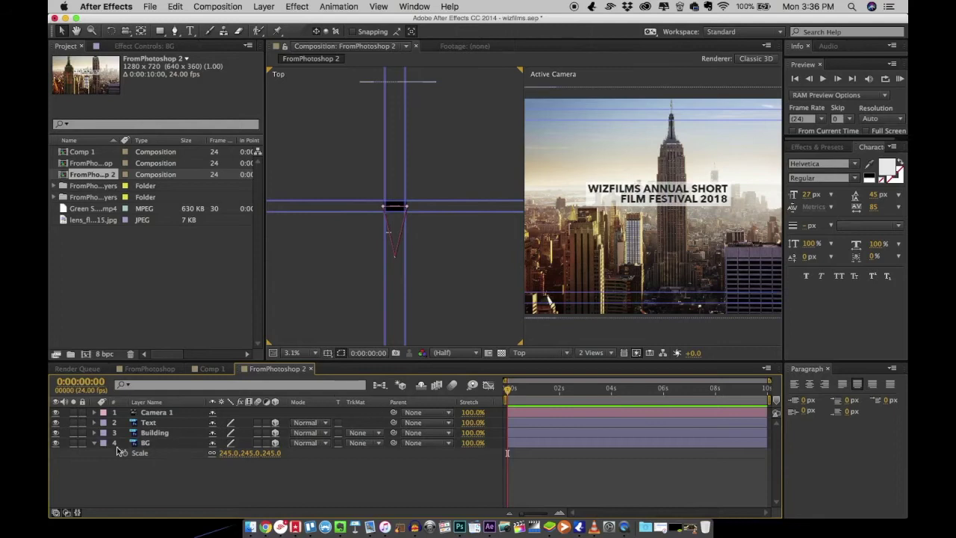
pyautogui.click(94, 443)
# Select BG in the camera view and raise its Scale to 256%
pyautogui.click(434, 280)
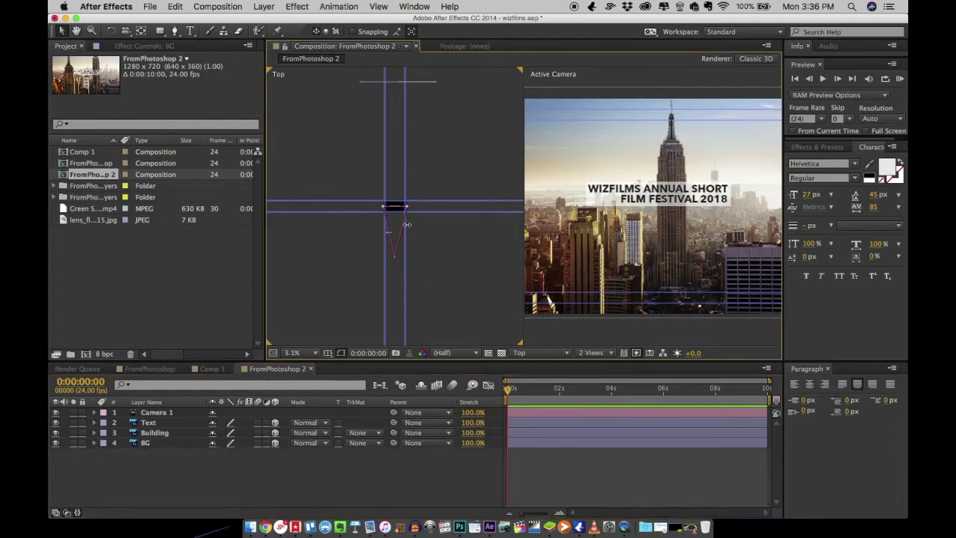
pyautogui.click(595, 243)
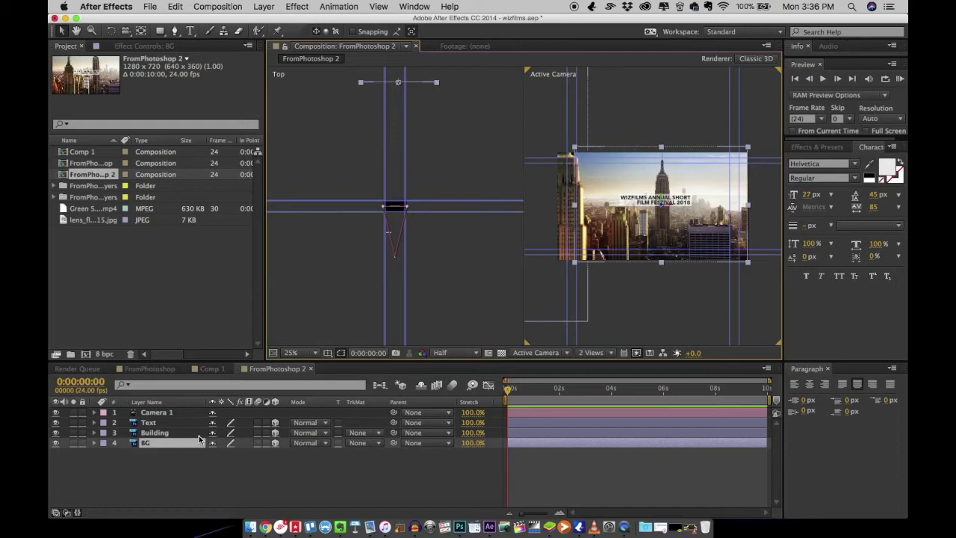
pyautogui.press('s')
pyautogui.moveTo(228, 453); pyautogui.dragTo(258, 453)
pyautogui.click(295, 489)
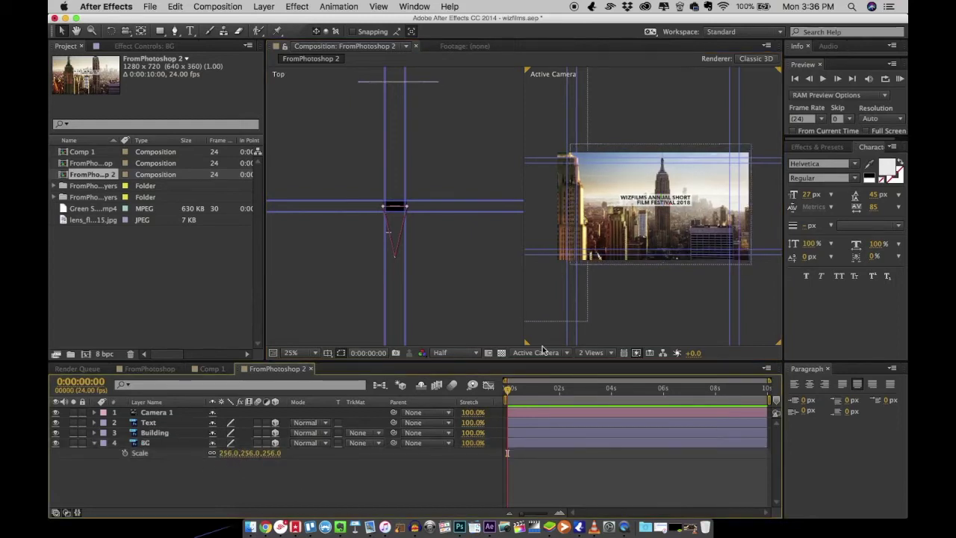
# Move Camera 1's point of interest forward and enlarge BG to 337%
pyautogui.click(394, 257)
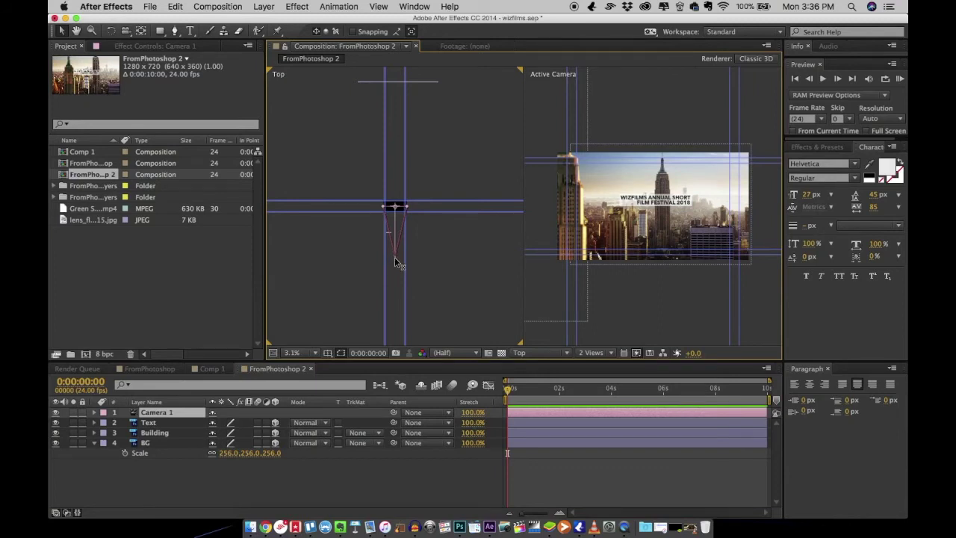
pyautogui.scroll(2, 396, 261)
pyautogui.moveTo(394, 320); pyautogui.dragTo(417, 264)
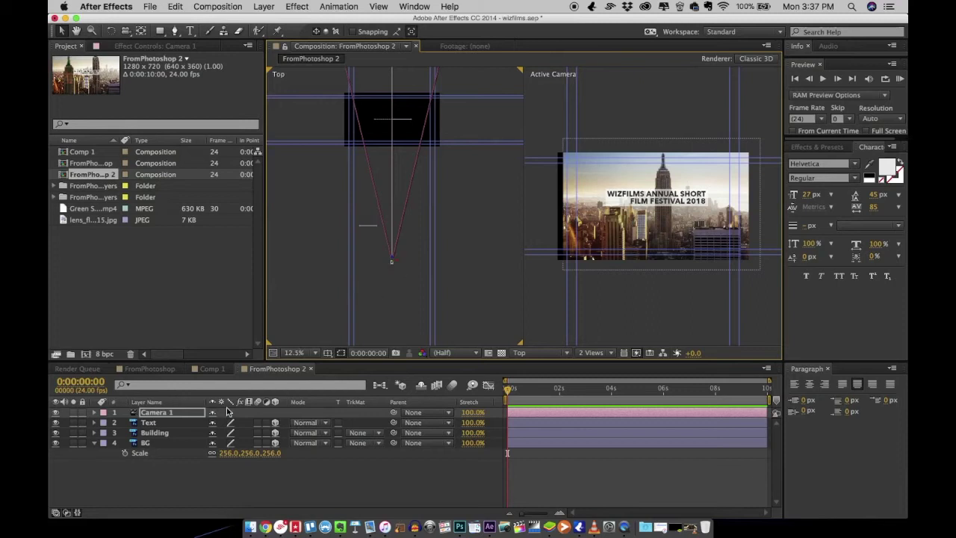
pyautogui.moveTo(203, 454); pyautogui.dragTo(164, 412)
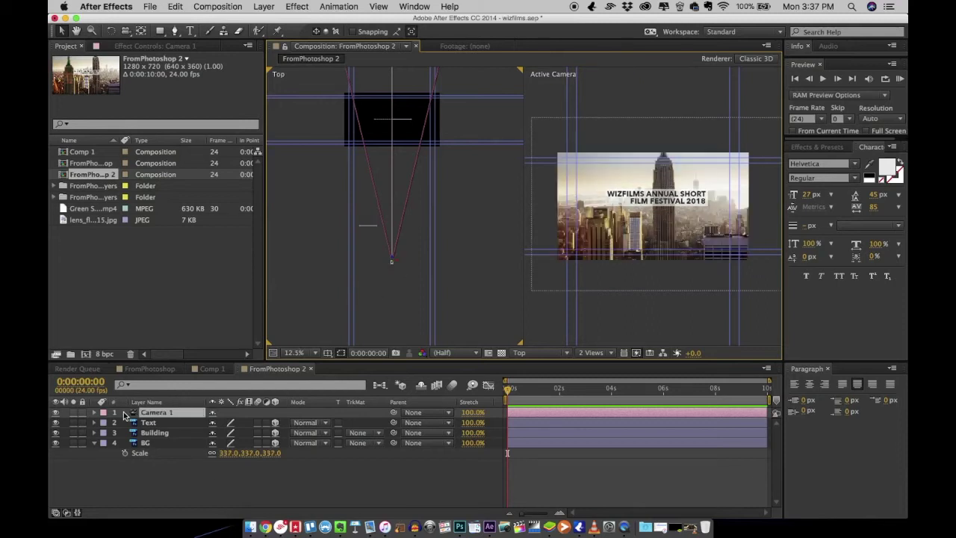
# Keyframe Camera 1's Position at 0 s and again near 7 s with the camera pulled back
pyautogui.press('p')
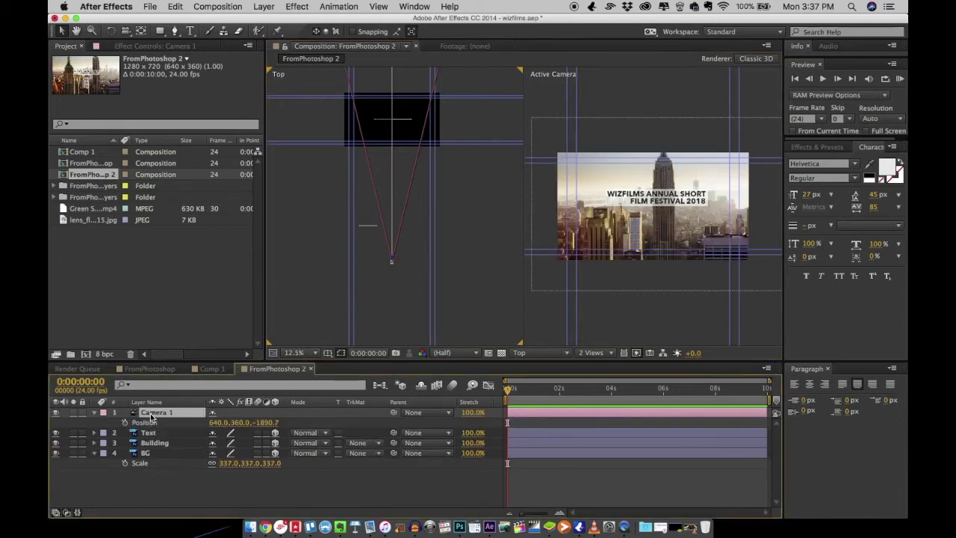
pyautogui.click(125, 423)
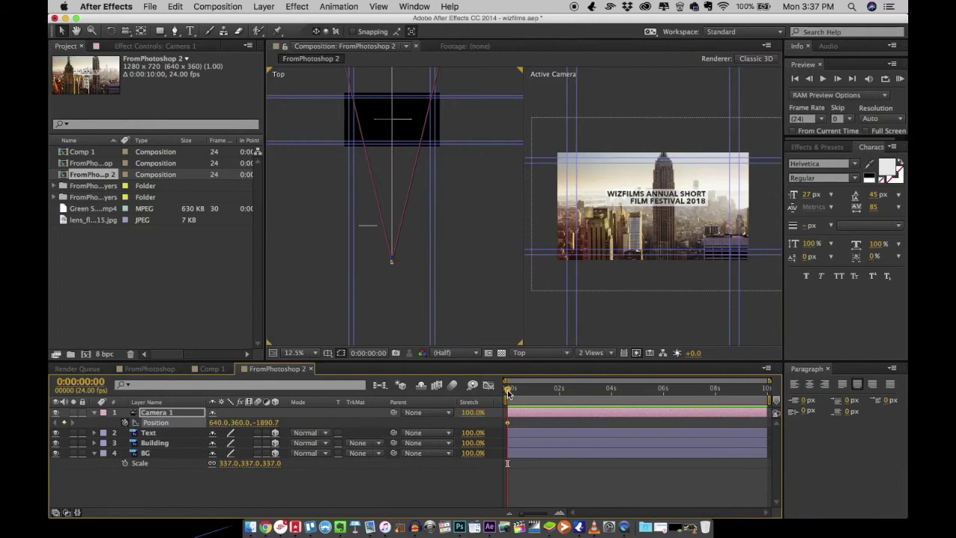
pyautogui.moveTo(507, 394); pyautogui.dragTo(714, 394)
pyautogui.moveTo(394, 262); pyautogui.dragTo(383, 415)
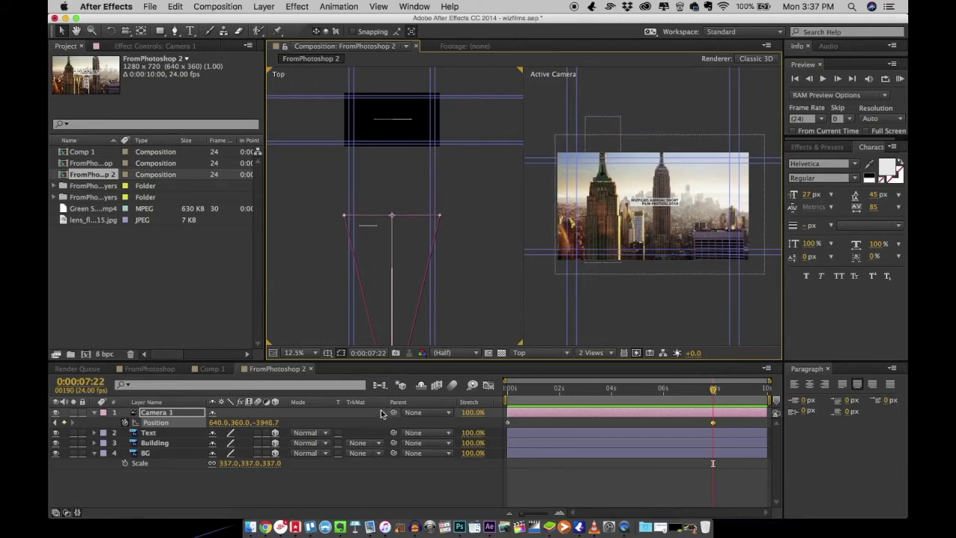
# Scrub and play back the camera move from around four seconds
pyautogui.moveTo(570, 390); pyautogui.dragTo(505, 397)
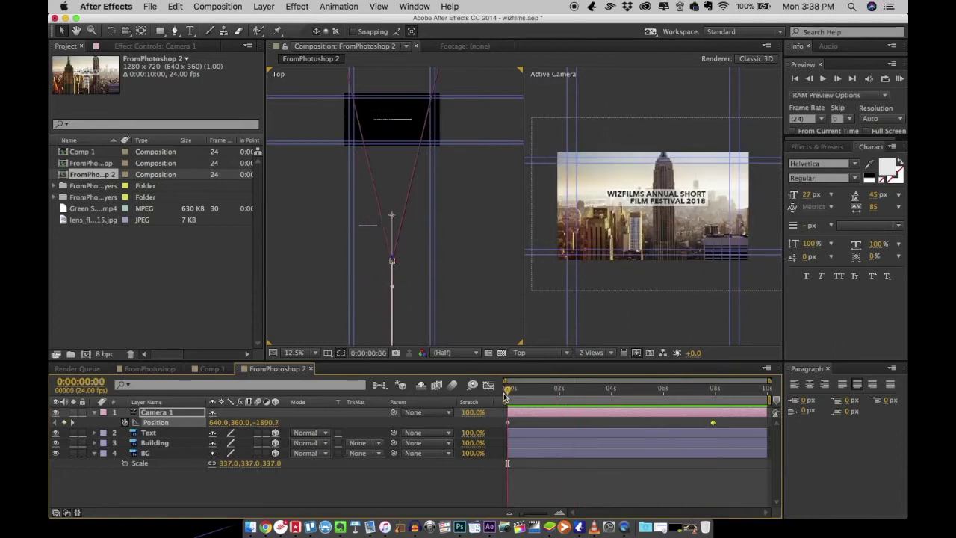
pyautogui.click(620, 389)
pyautogui.press('space')
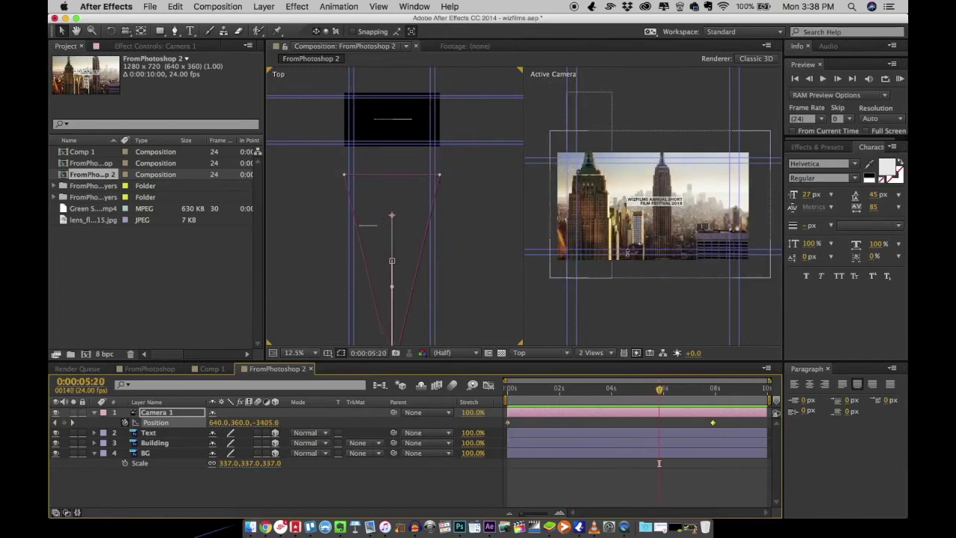
pyautogui.click(265, 527)
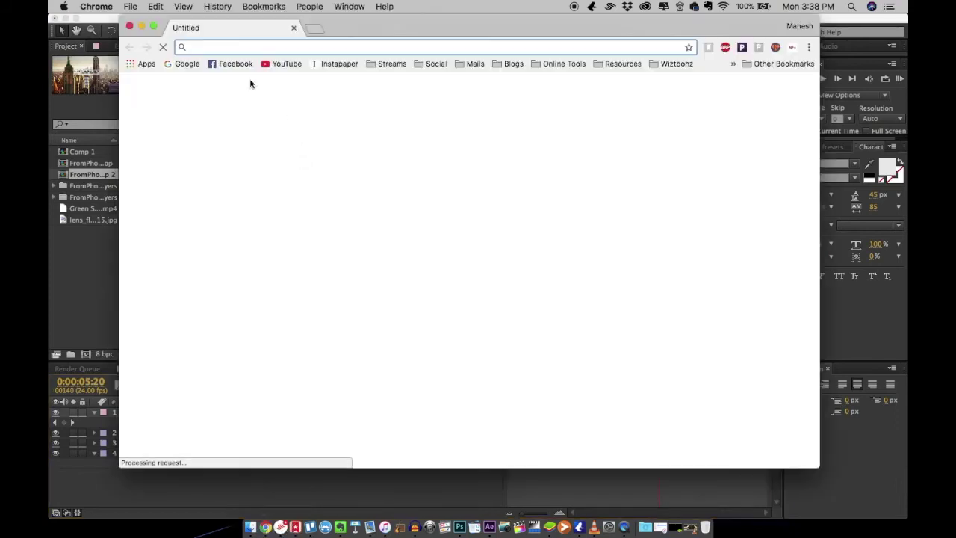
# Search Google Images for 'lens flare' and scroll through the results
pyautogui.click(186, 65)
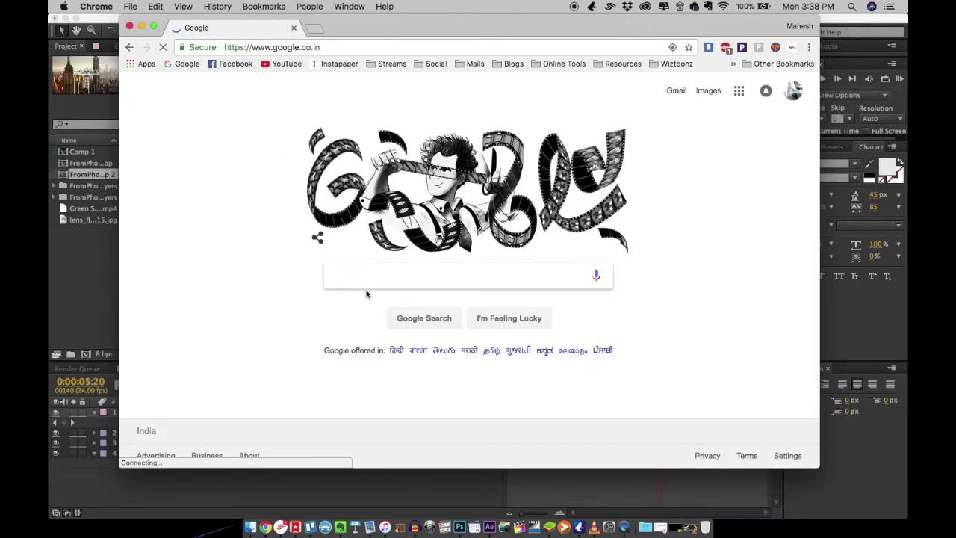
pyautogui.write('lens flare')
pyautogui.press('Return')
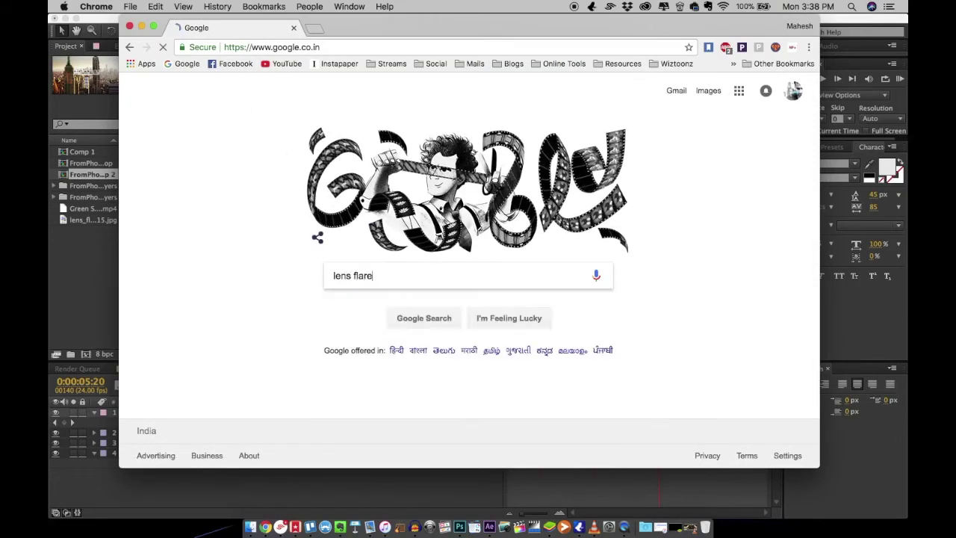
pyautogui.click(266, 139)
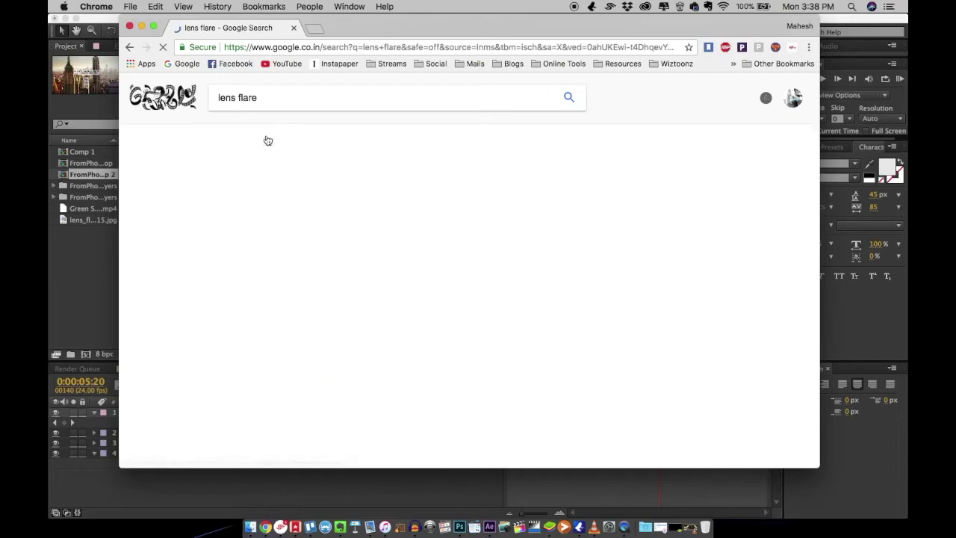
pyautogui.scroll(-1, 323, 314)
pyautogui.scroll(-8, 323, 314)
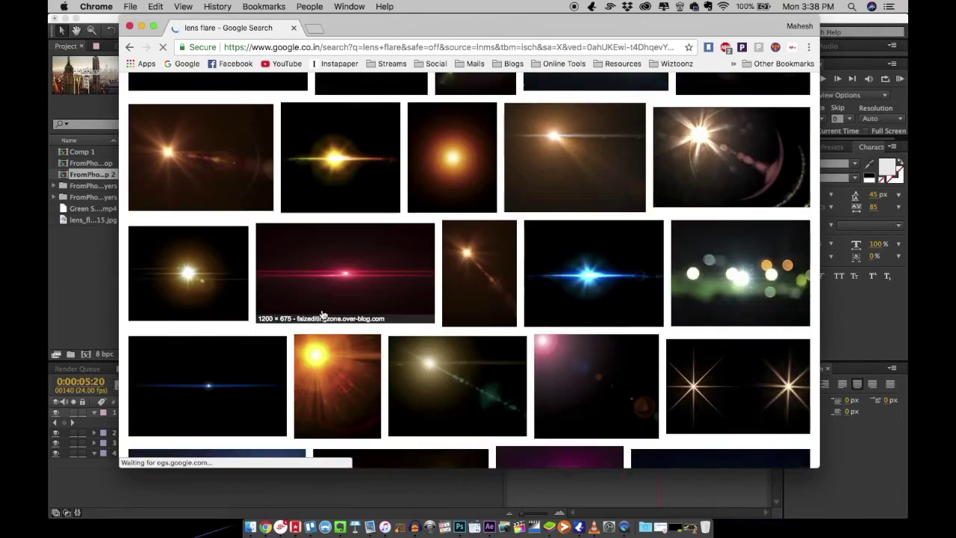
pyautogui.scroll(-15, 323, 309)
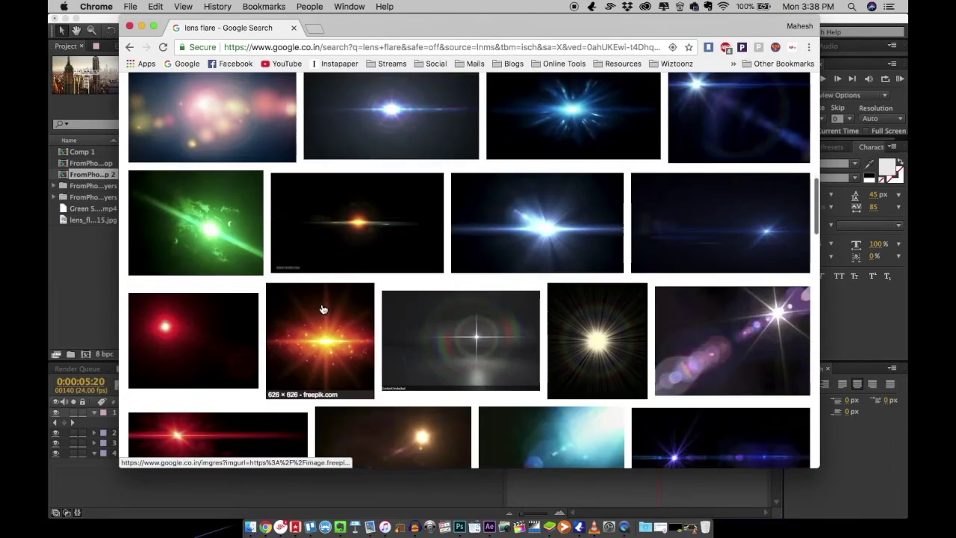
pyautogui.scroll(-8, 320, 302)
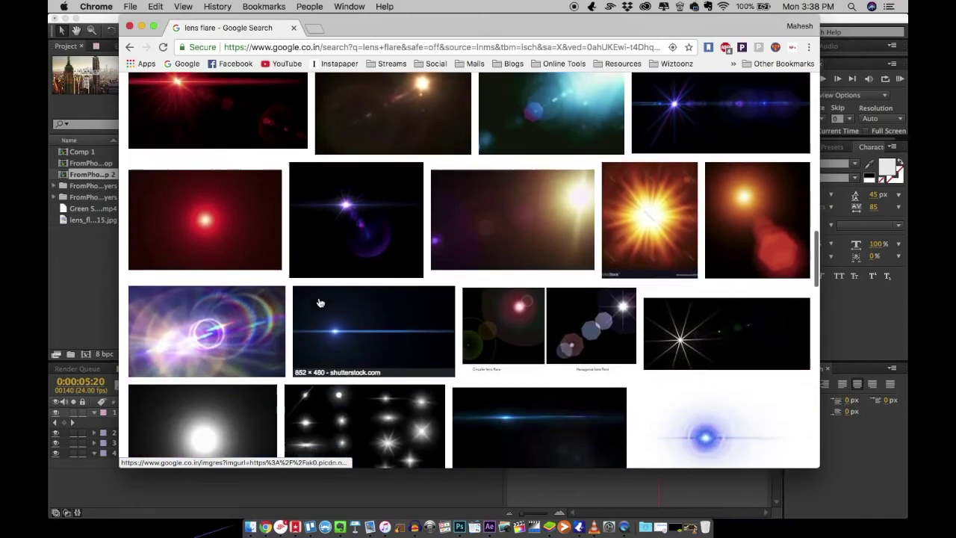
pyautogui.scroll(-15, 319, 302)
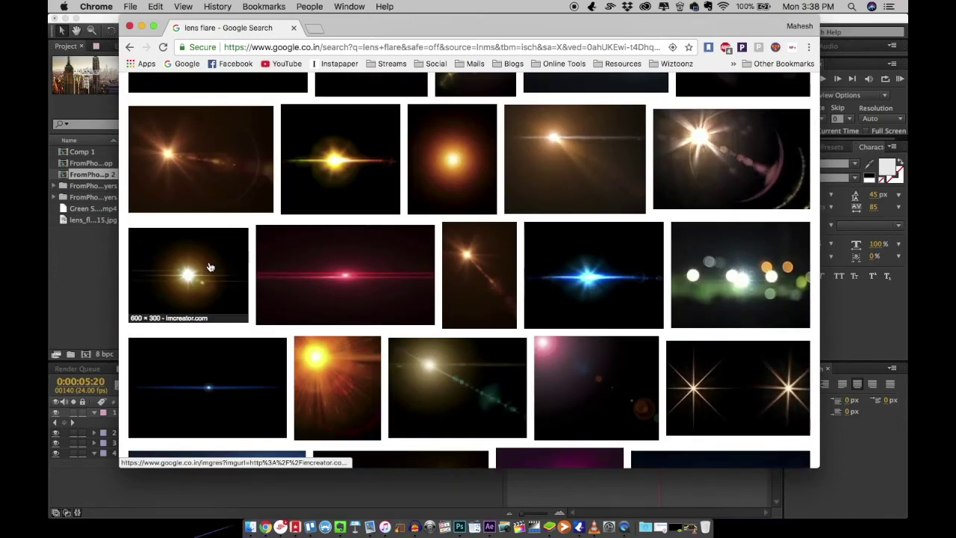
# Save a full-size lens flare image under its default name and close Chrome
pyautogui.click(210, 266)
pyautogui.click(609, 263)
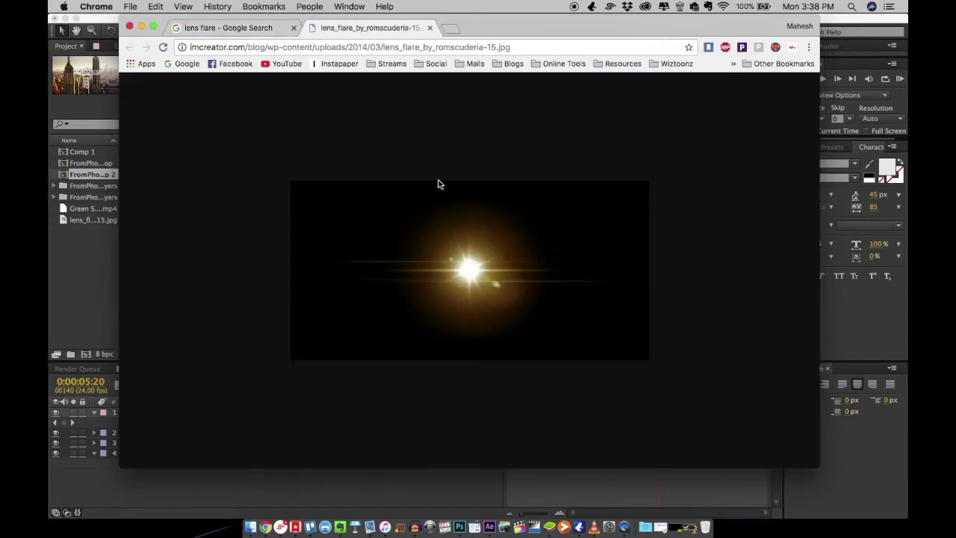
pyautogui.rightClick(455, 267)
pyautogui.click(478, 286)
pyautogui.press('Return')
pyautogui.press('super+w')
pyautogui.press('super+w')
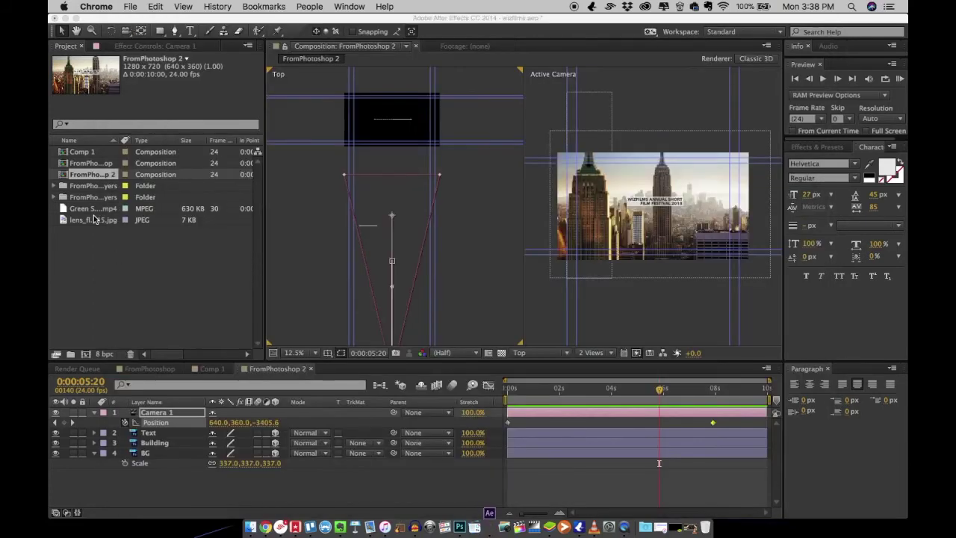
# Add the lens flare image as layer 2 and position it over the left buildings
pyautogui.click(92, 217)
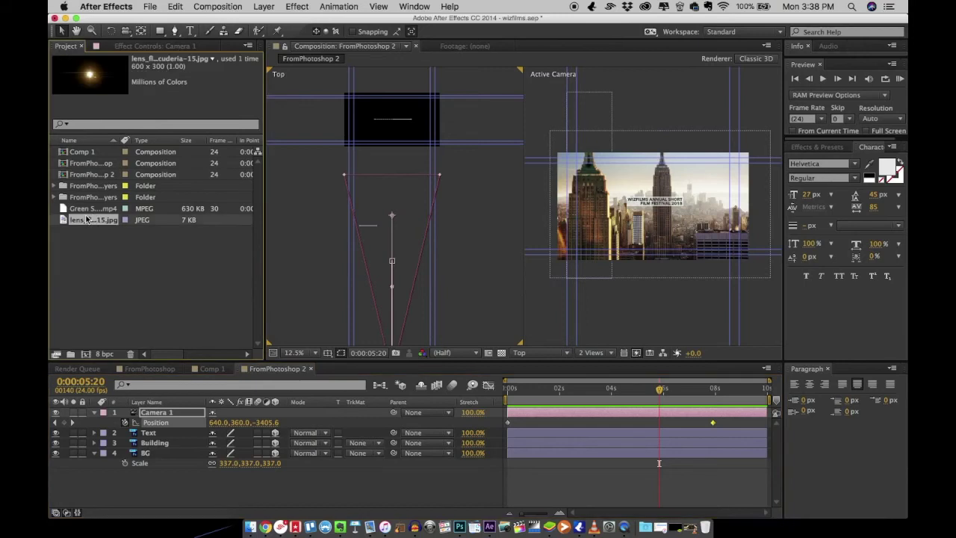
pyautogui.moveTo(71, 220); pyautogui.dragTo(204, 430)
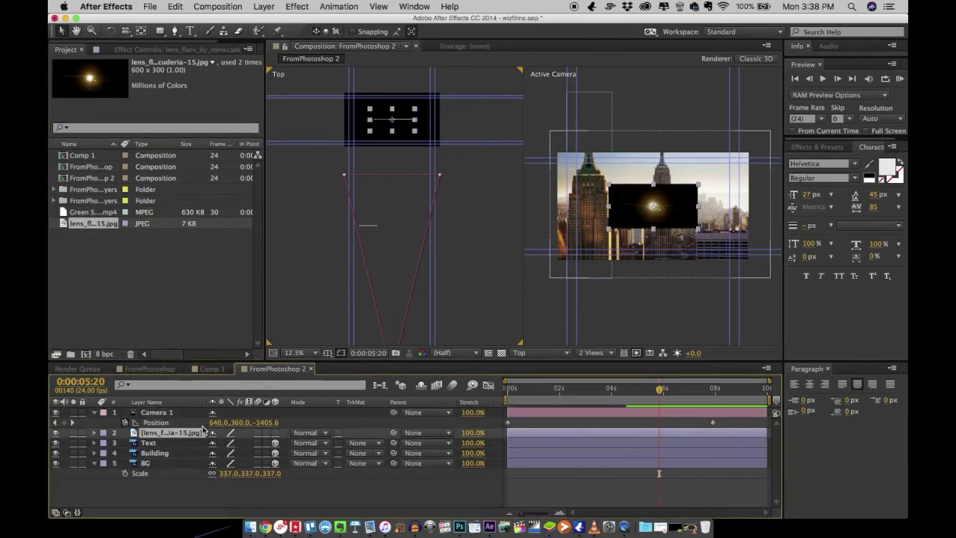
pyautogui.click(618, 191)
pyautogui.moveTo(618, 191); pyautogui.dragTo(600, 185)
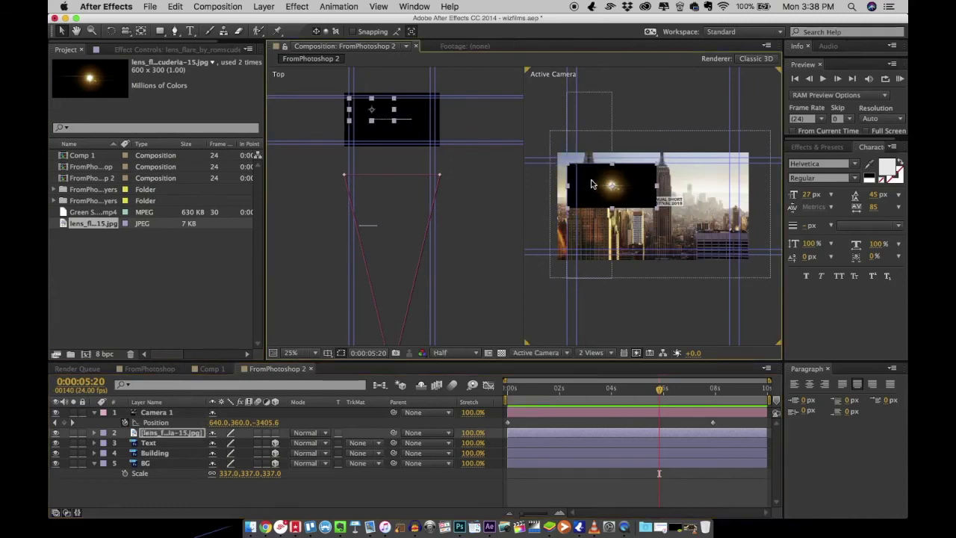
# Set the lens flare layer's blending mode to Screen and nudge it slightly down-left
pyautogui.click(324, 438)
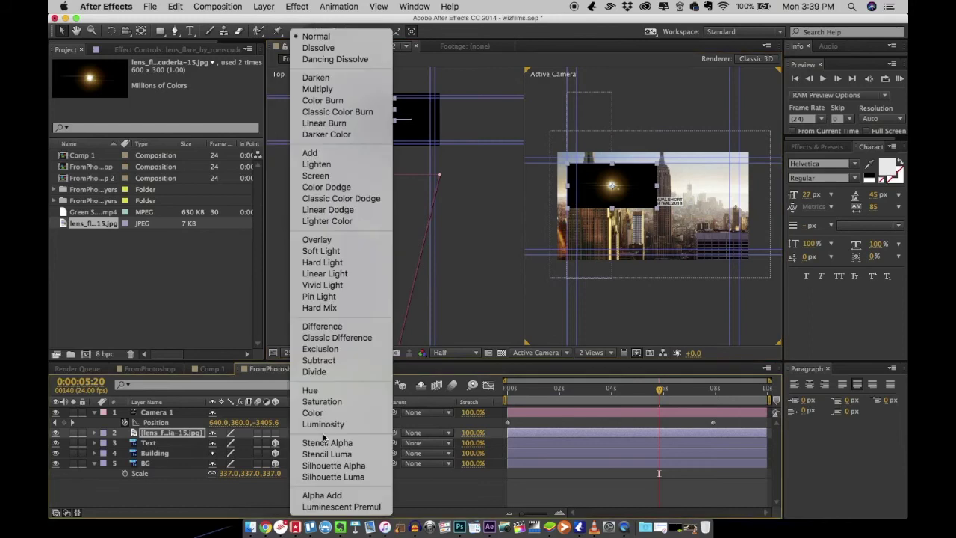
pyautogui.click(311, 177)
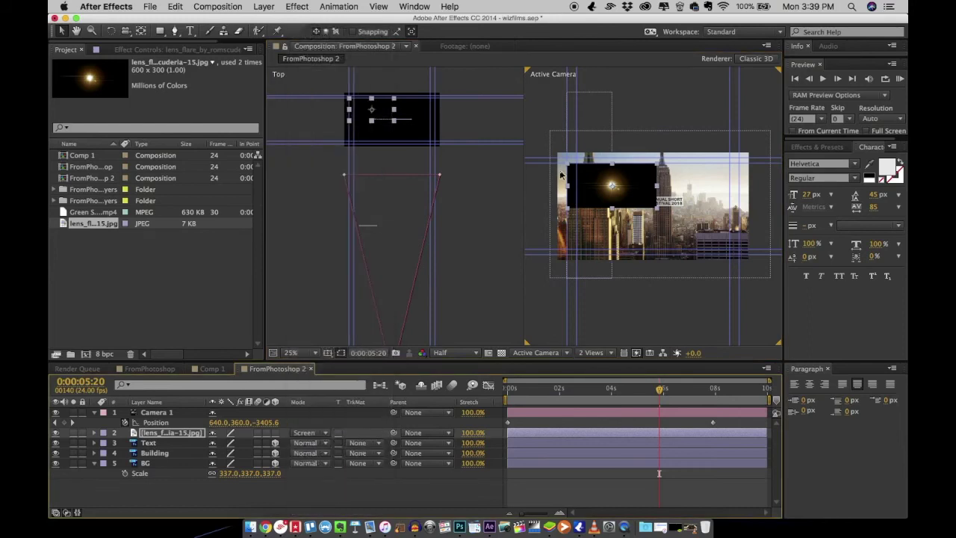
pyautogui.moveTo(616, 188); pyautogui.dragTo(610, 198)
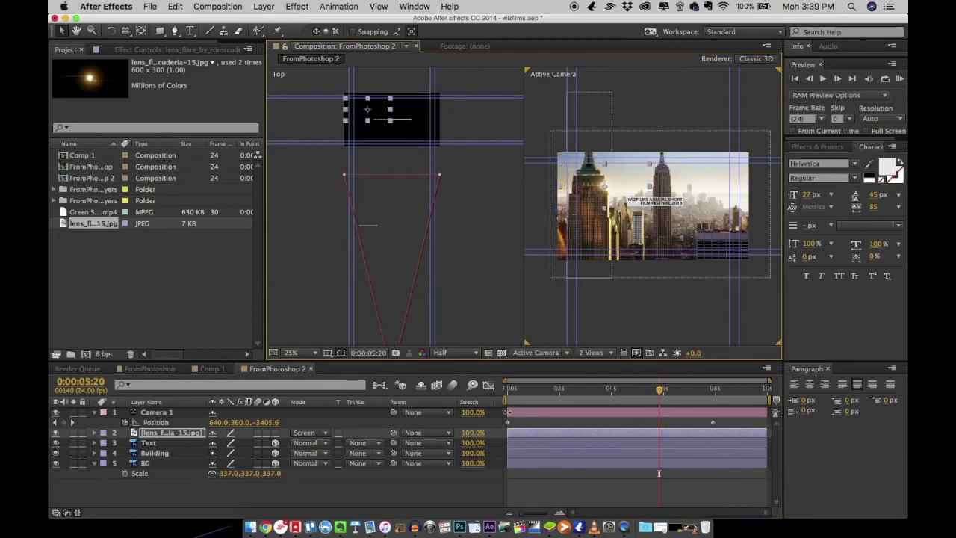
pyautogui.click(178, 436)
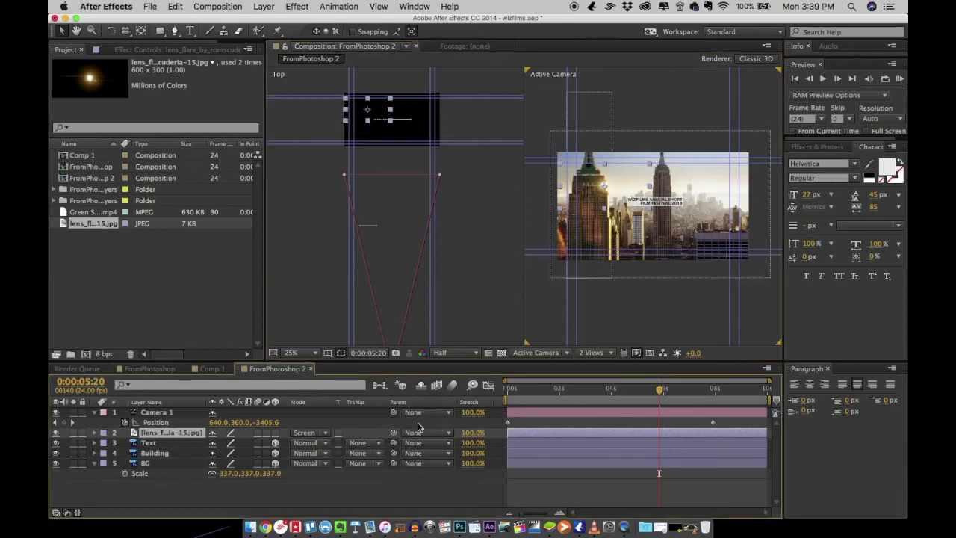
# Trim the lens flare to a brief flash near 4–5 s, nudge it left, and check at 0:00:04:20
pyautogui.moveTo(507, 432); pyautogui.dragTo(650, 417)
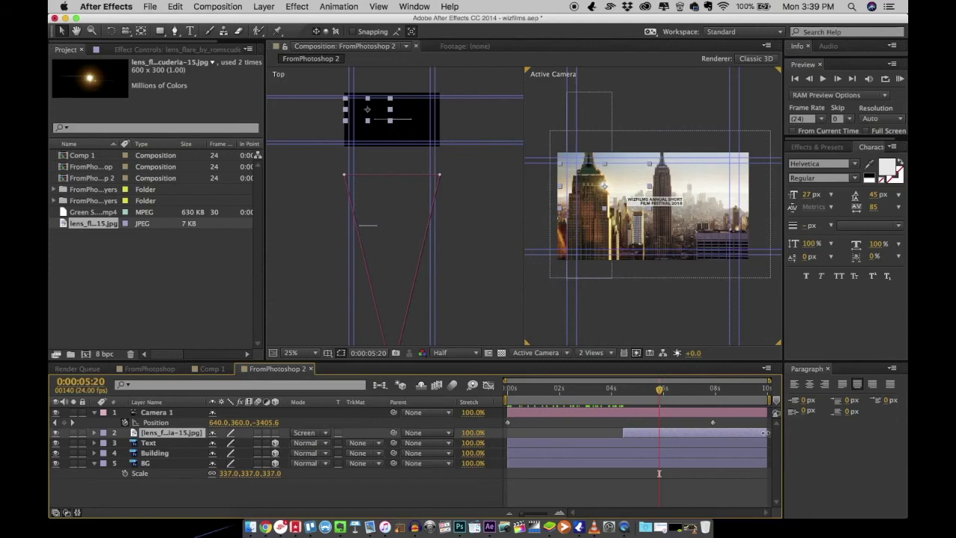
pyautogui.moveTo(764, 433); pyautogui.dragTo(649, 432)
pyautogui.moveTo(617, 392); pyautogui.dragTo(626, 389)
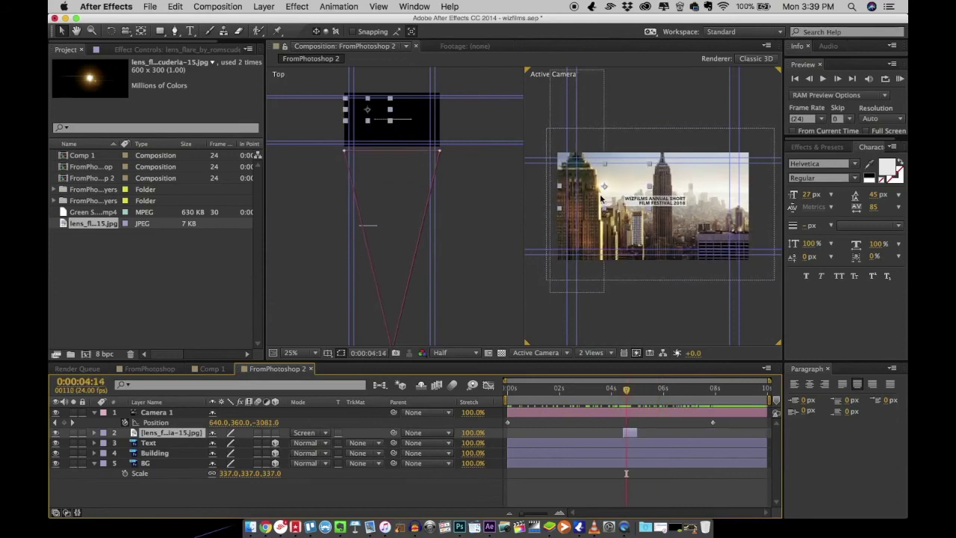
pyautogui.moveTo(599, 192); pyautogui.dragTo(595, 196)
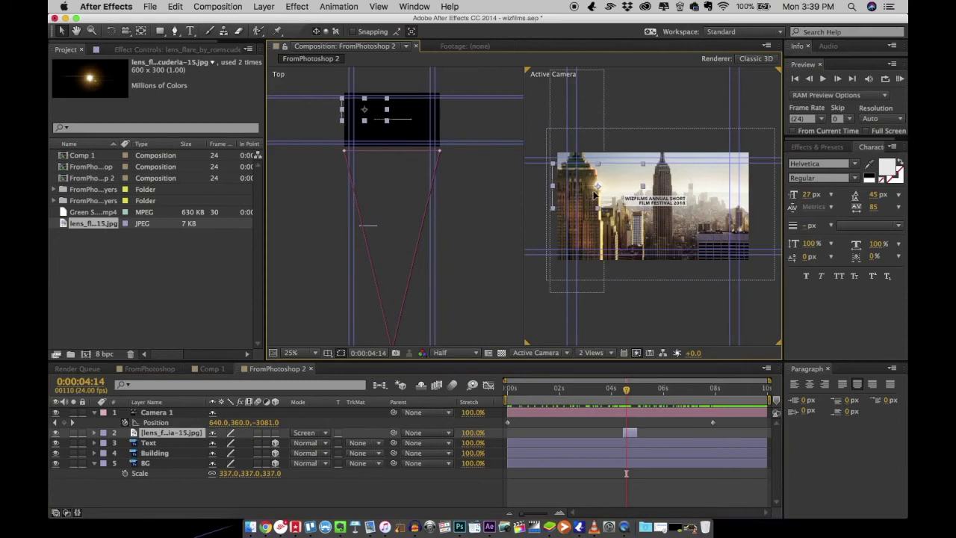
pyautogui.moveTo(620, 388); pyautogui.dragTo(631, 394)
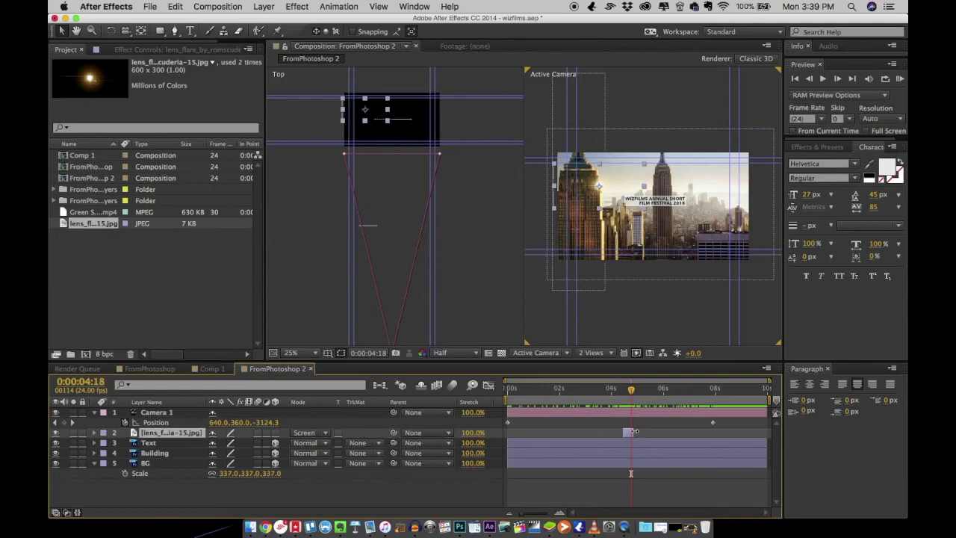
pyautogui.moveTo(631, 389); pyautogui.dragTo(630, 390)
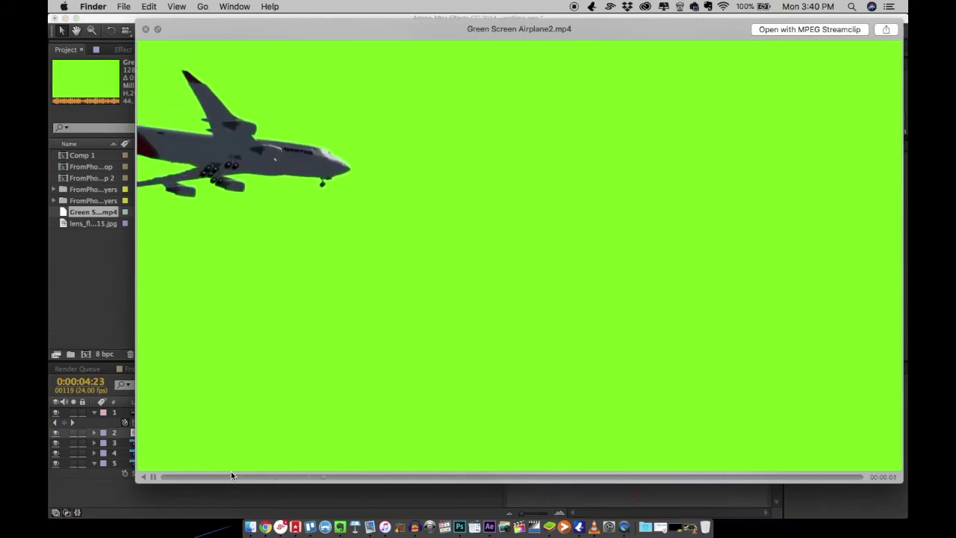
# Close the clip preview, add Green Screen Airplane2.mp4 as layer 3, and make it 3D
pyautogui.press('space')
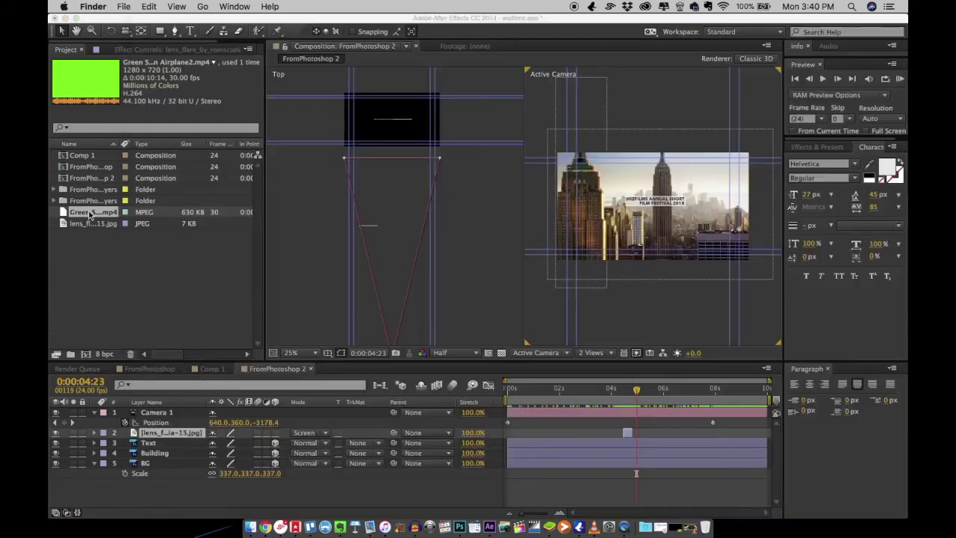
pyautogui.click(200, 432)
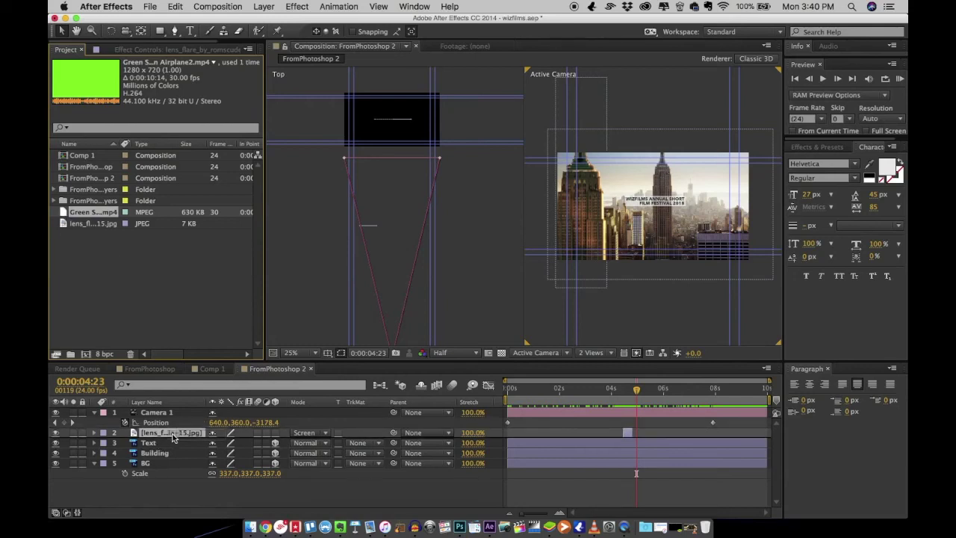
pyautogui.moveTo(172, 437); pyautogui.dragTo(173, 436)
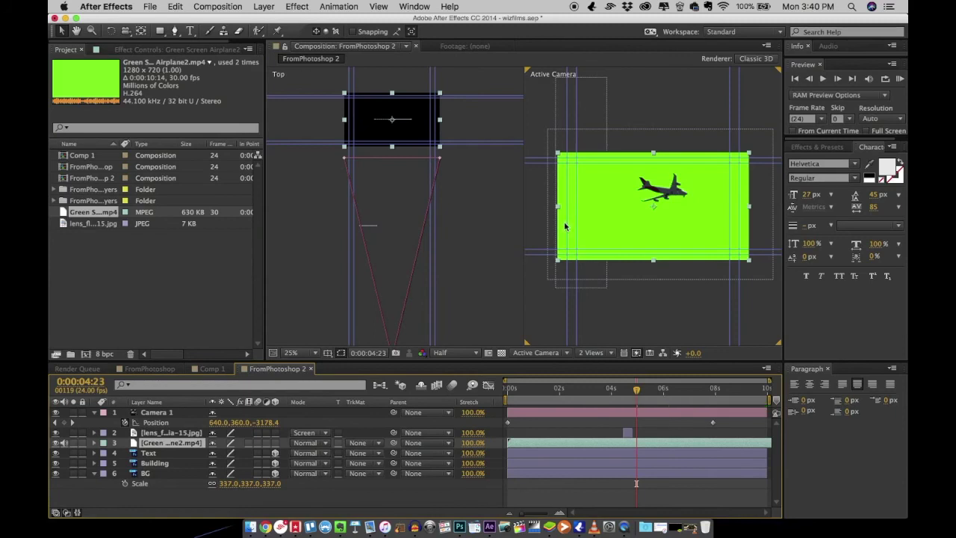
pyautogui.click(275, 443)
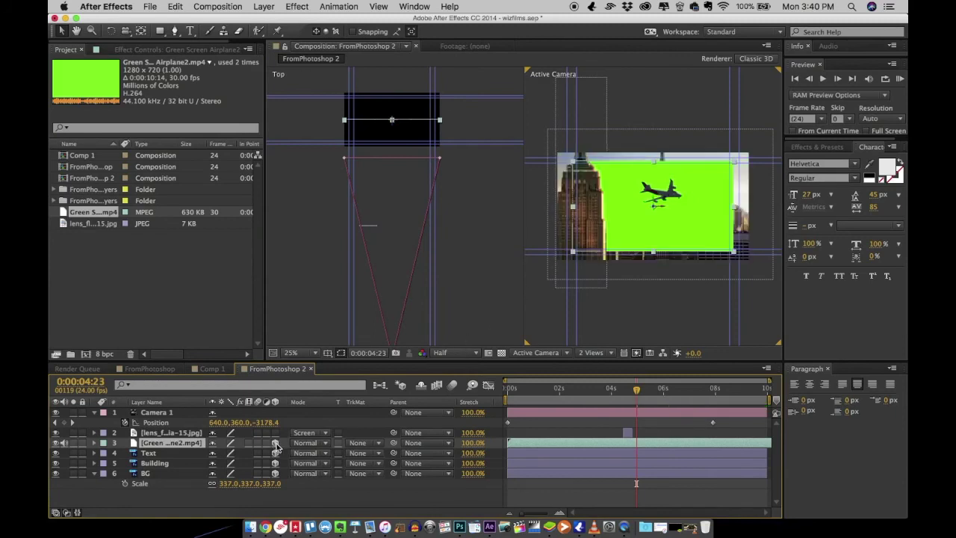
pyautogui.click(817, 148)
# Apply Keylight (1.2), found via 'keyl', to the airplane clip and eyedrop the green as Screen Colour
pyautogui.click(819, 161)
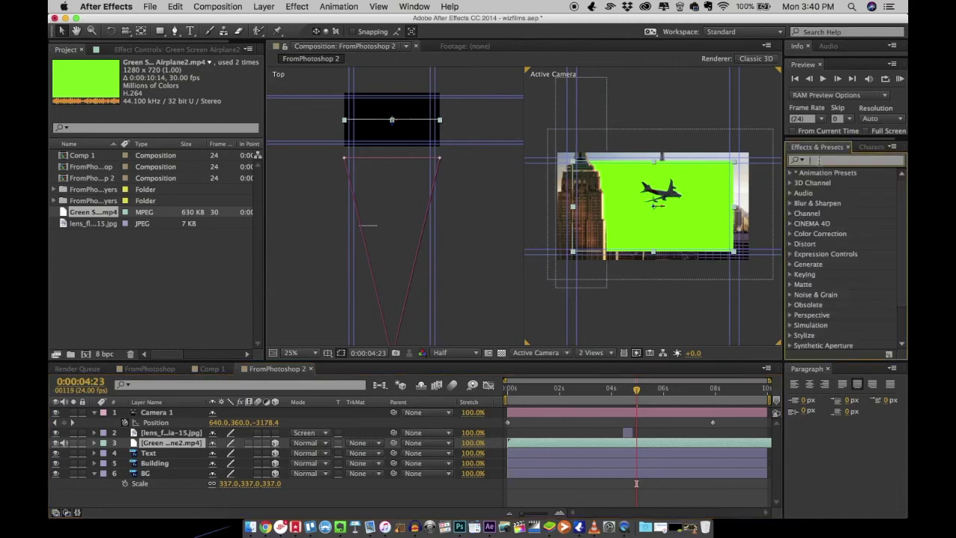
pyautogui.write('keyli')
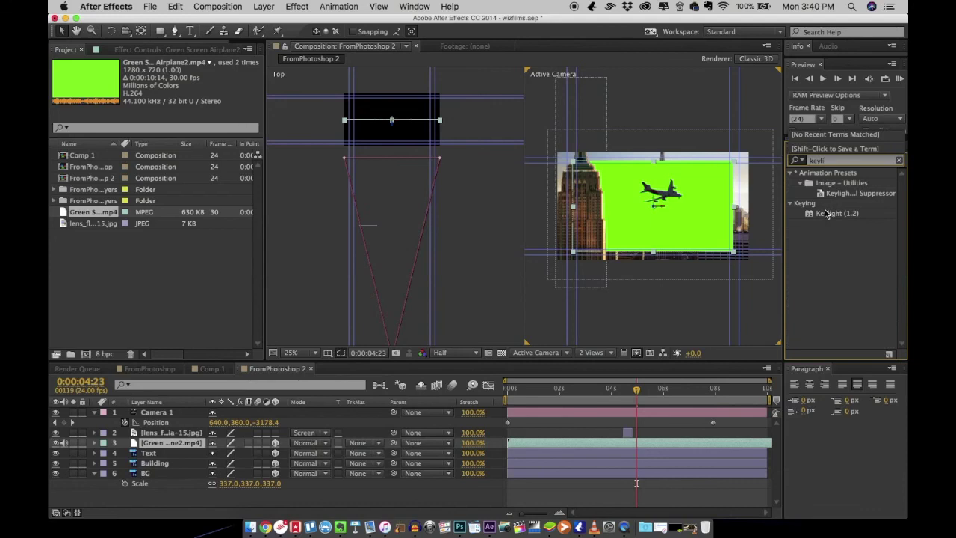
pyautogui.moveTo(825, 214); pyautogui.dragTo(177, 448)
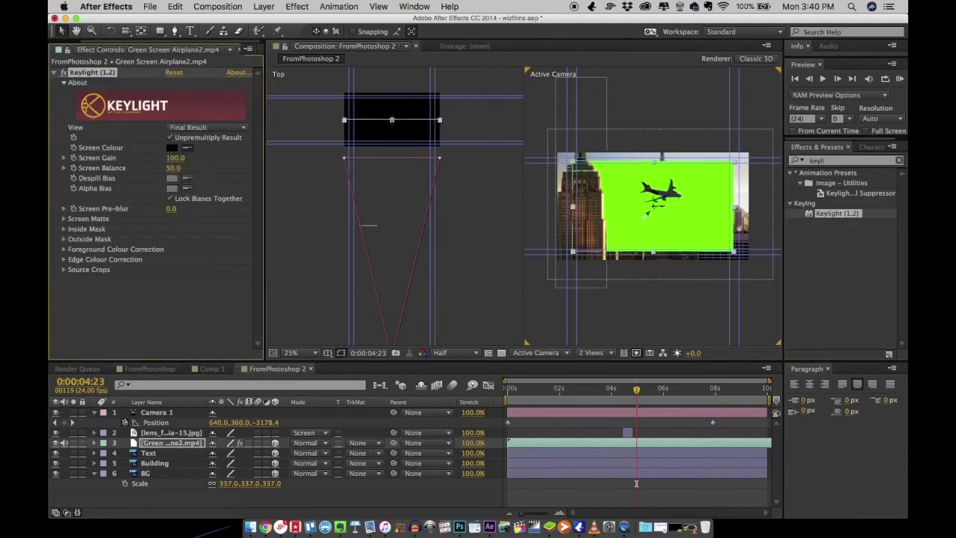
pyautogui.click(681, 224)
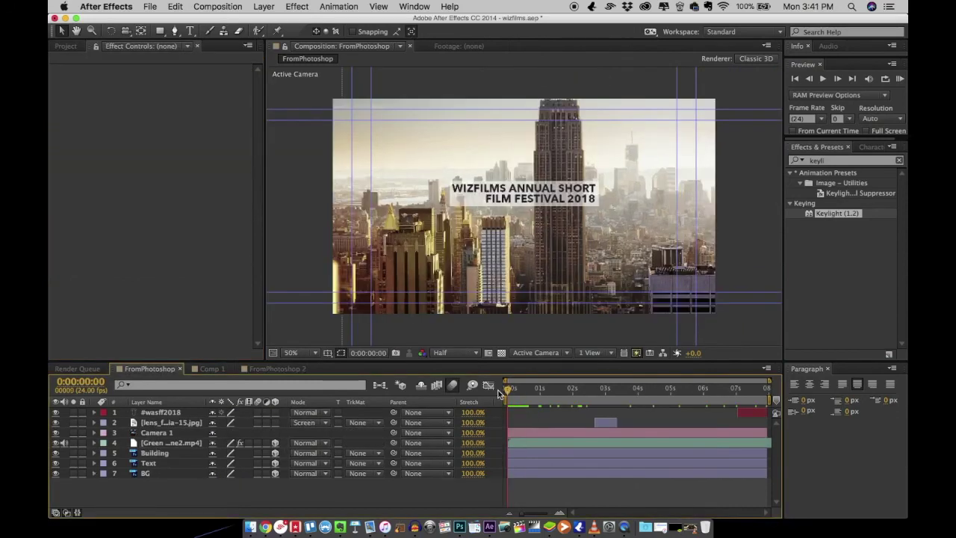
# Preview the FromPhotoshop comp to watch the camera push and airplane fly across the skyline
pyautogui.press('space')
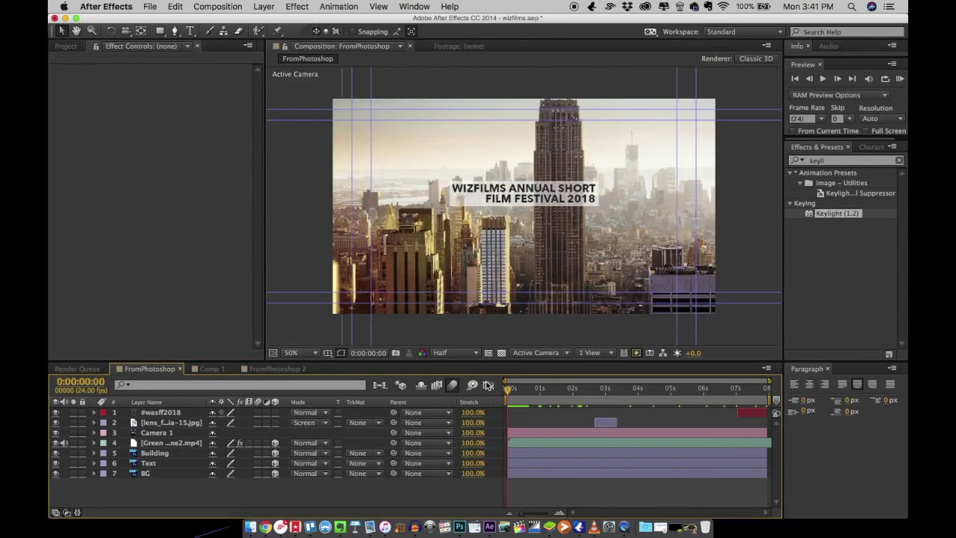